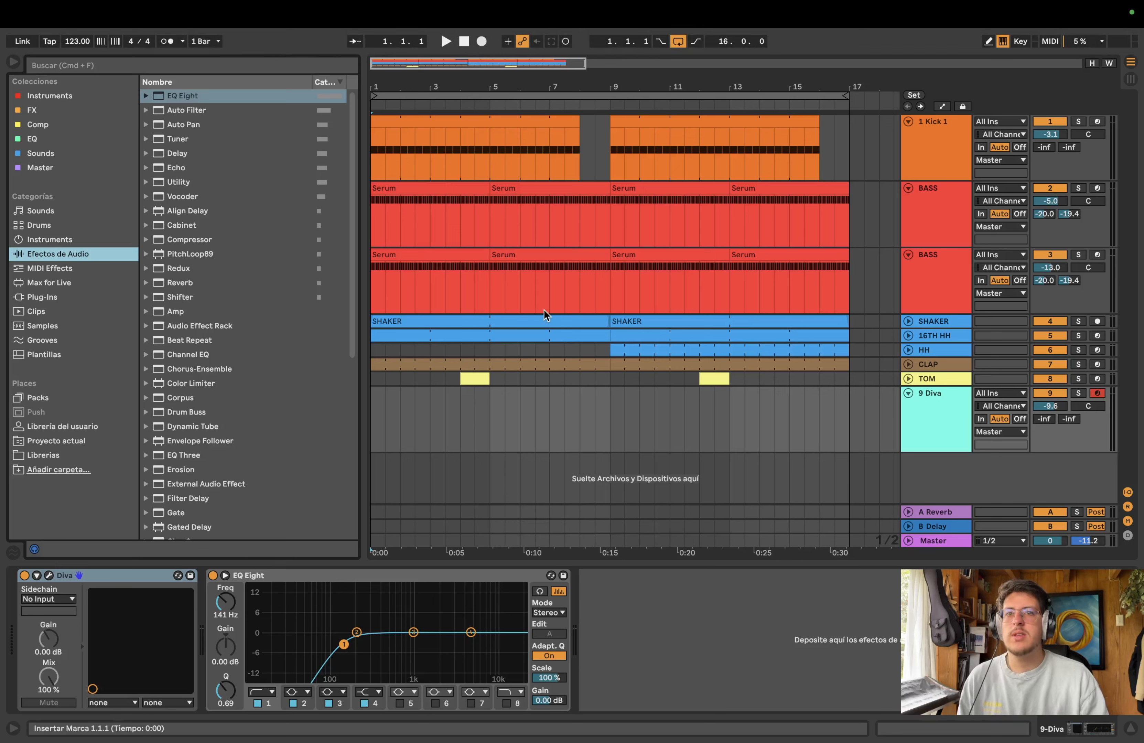
Step: Play back the existing arrangement and solo the Diva track
key("space")
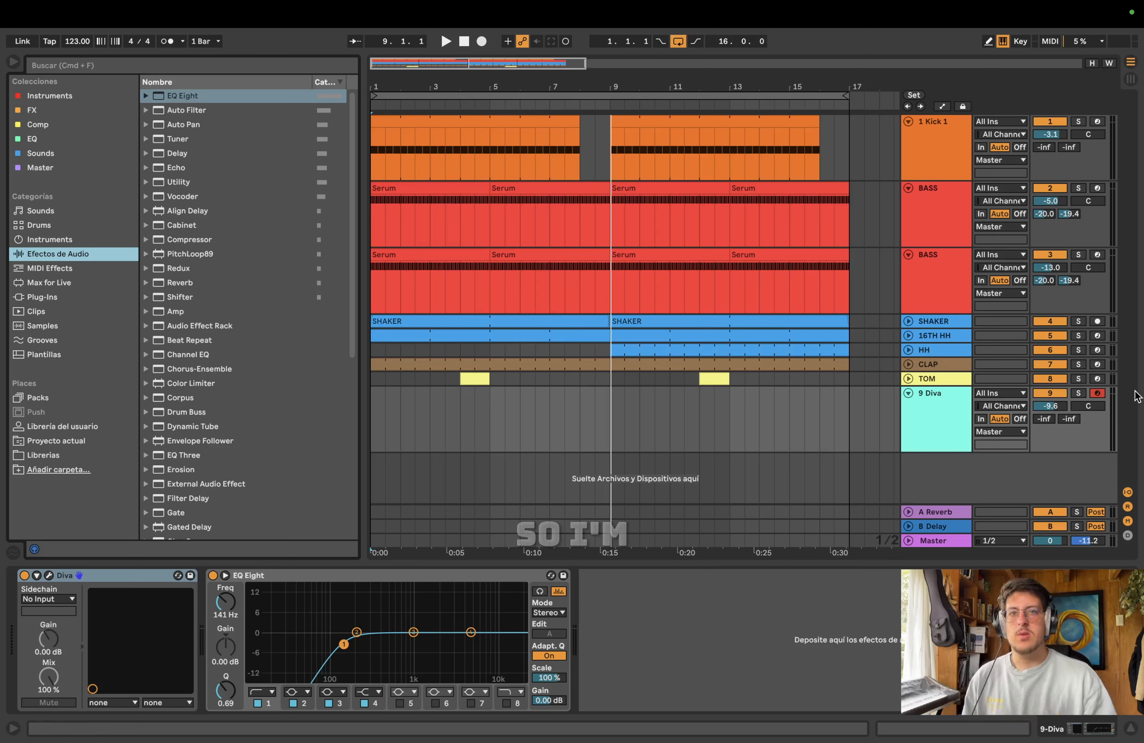
left_click(1081, 393)
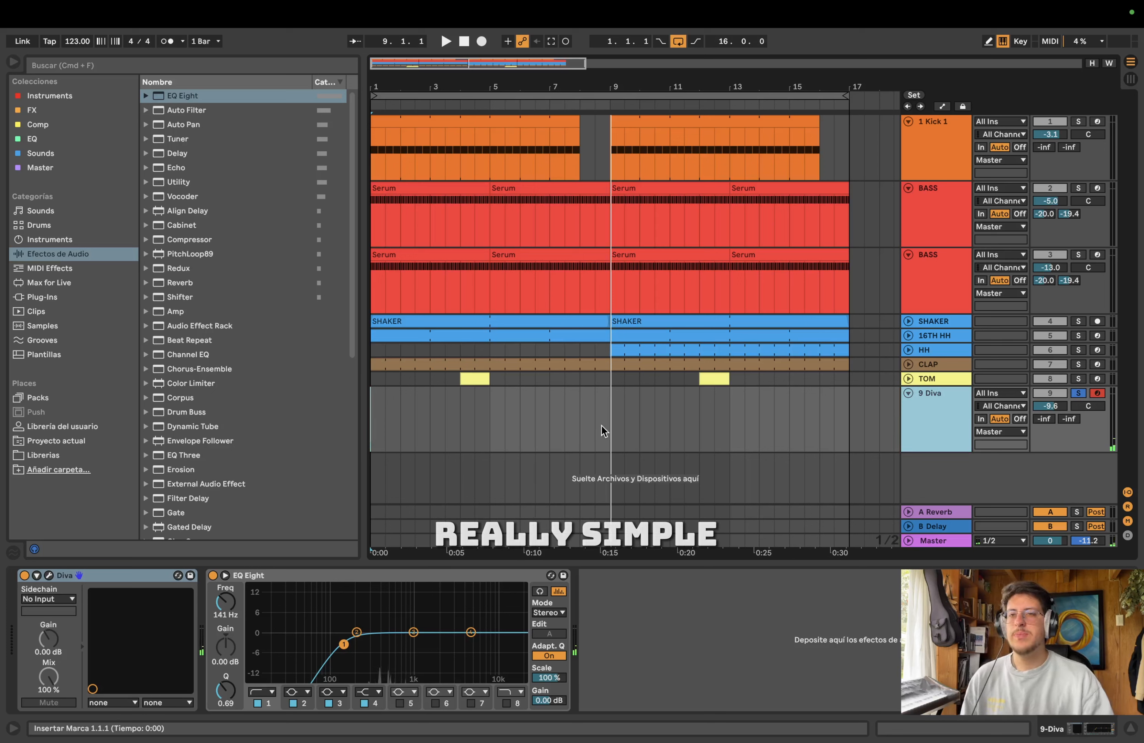
Step: Add the Chord and Arpeggiator MIDI effects ahead of the Diva instrument and bypass the Arpeggiator
left_click(55, 270)
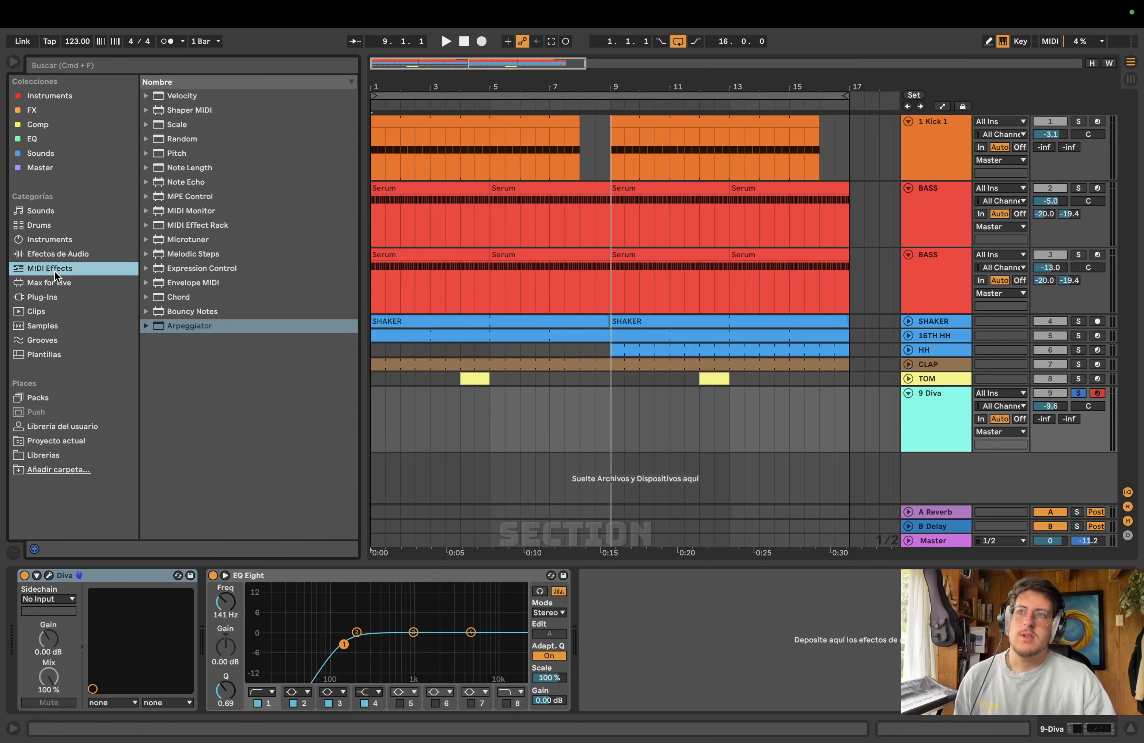
double_click(167, 297)
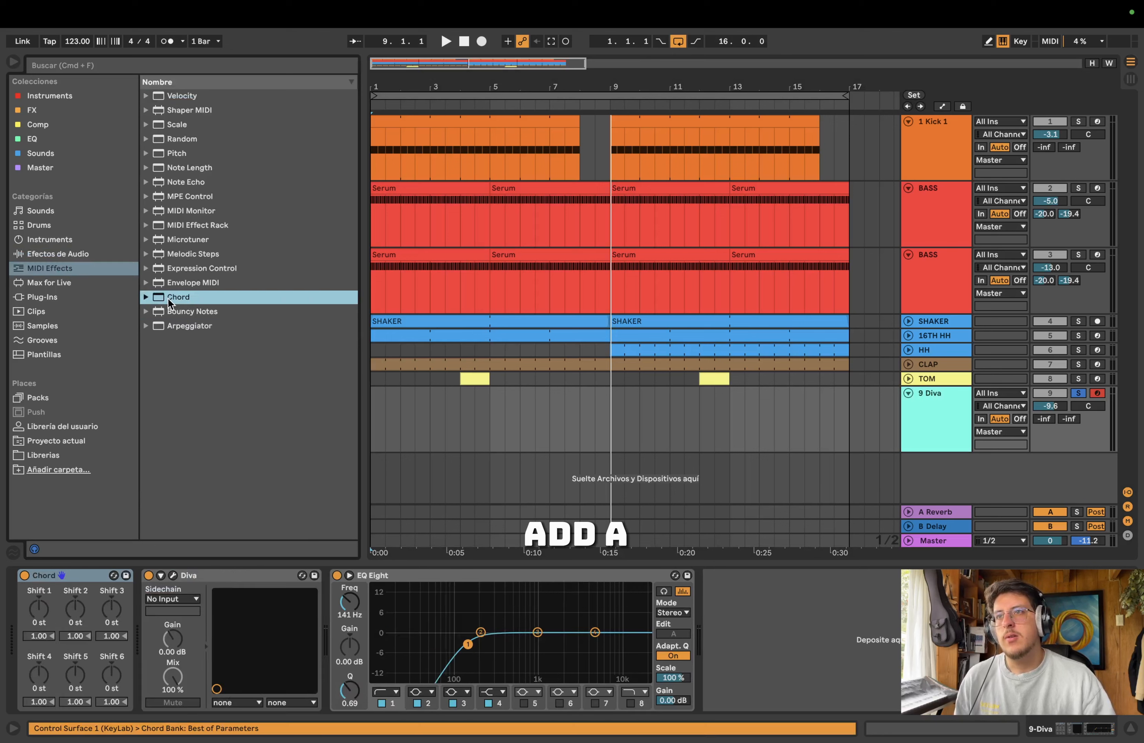
double_click(200, 328)
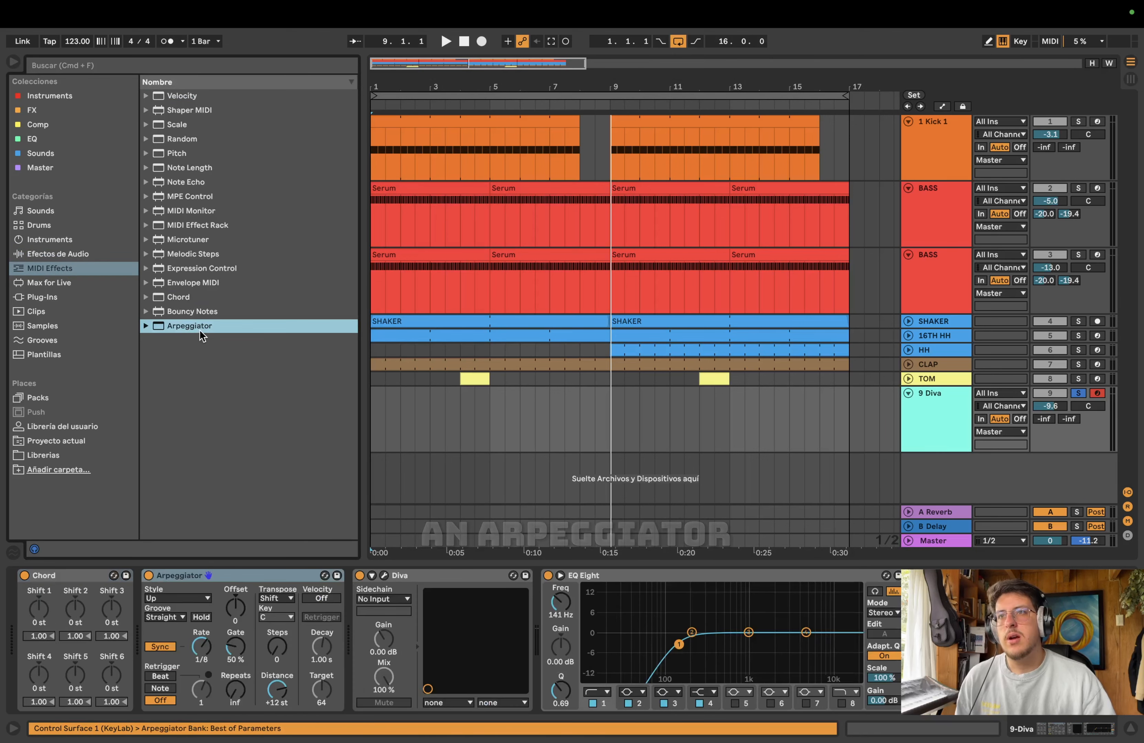
left_click(149, 576)
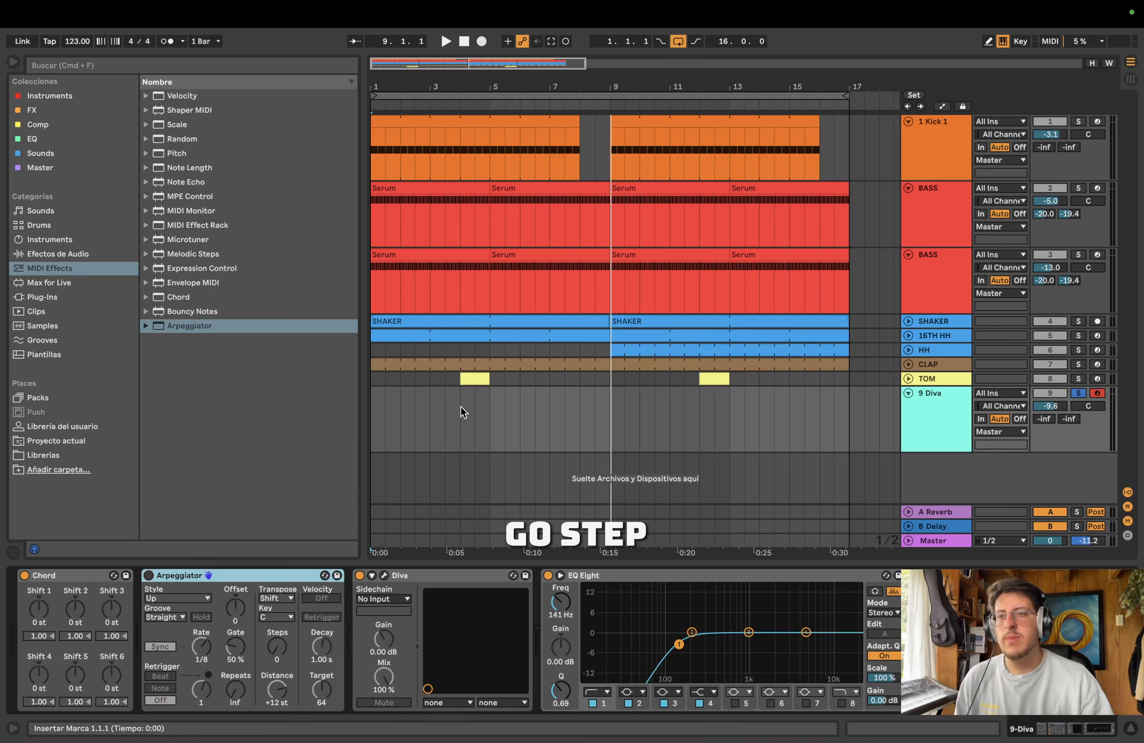
left_click(69, 579)
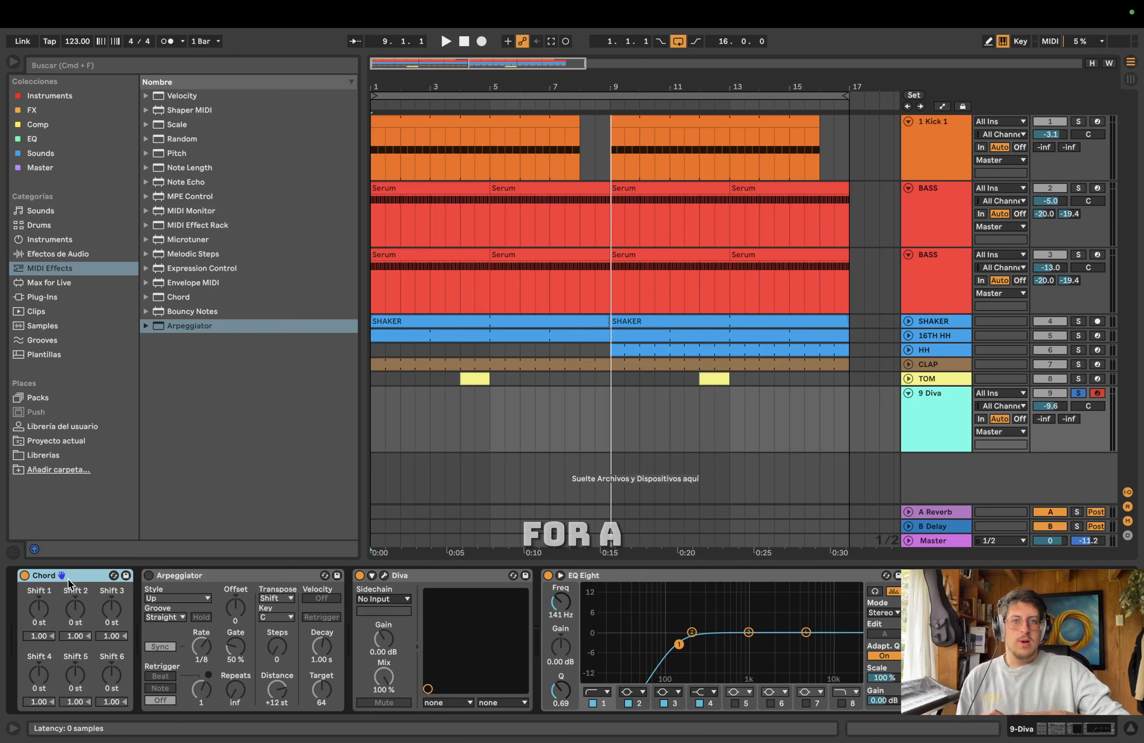
Step: Create a one-bar MIDI clip at bar 1 of the Diva track with a D3 note filling the whole bar
scroll(500, 403, "down", 5)
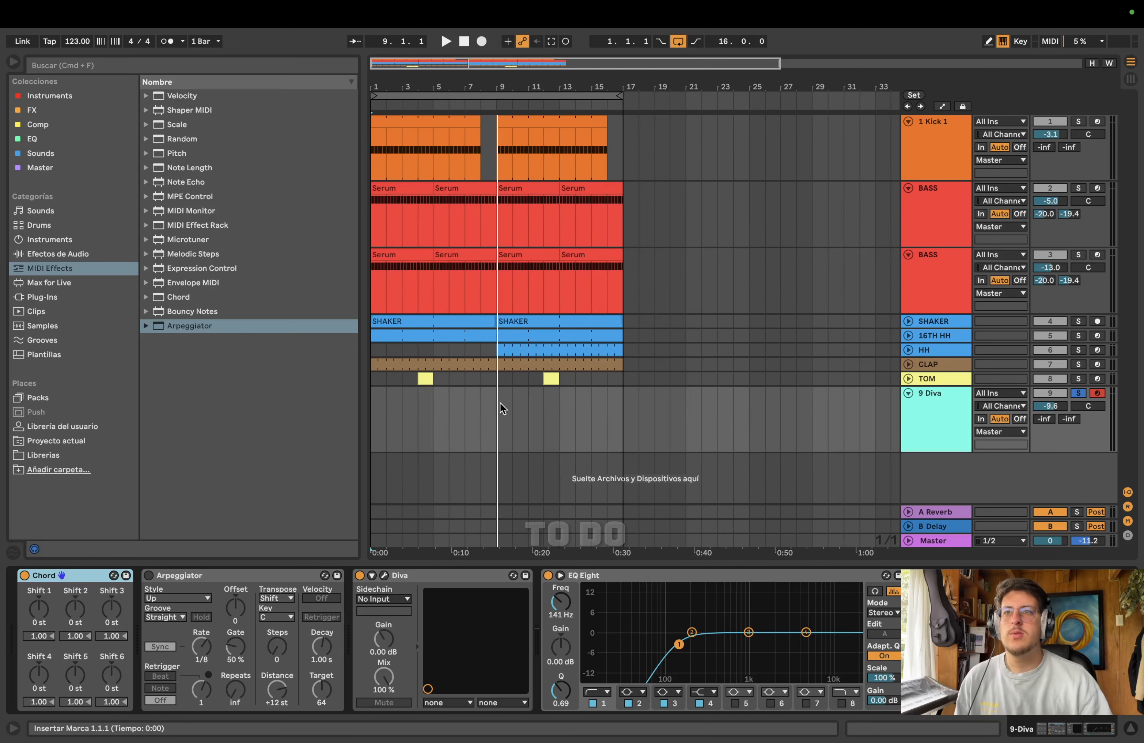
double_click(379, 395)
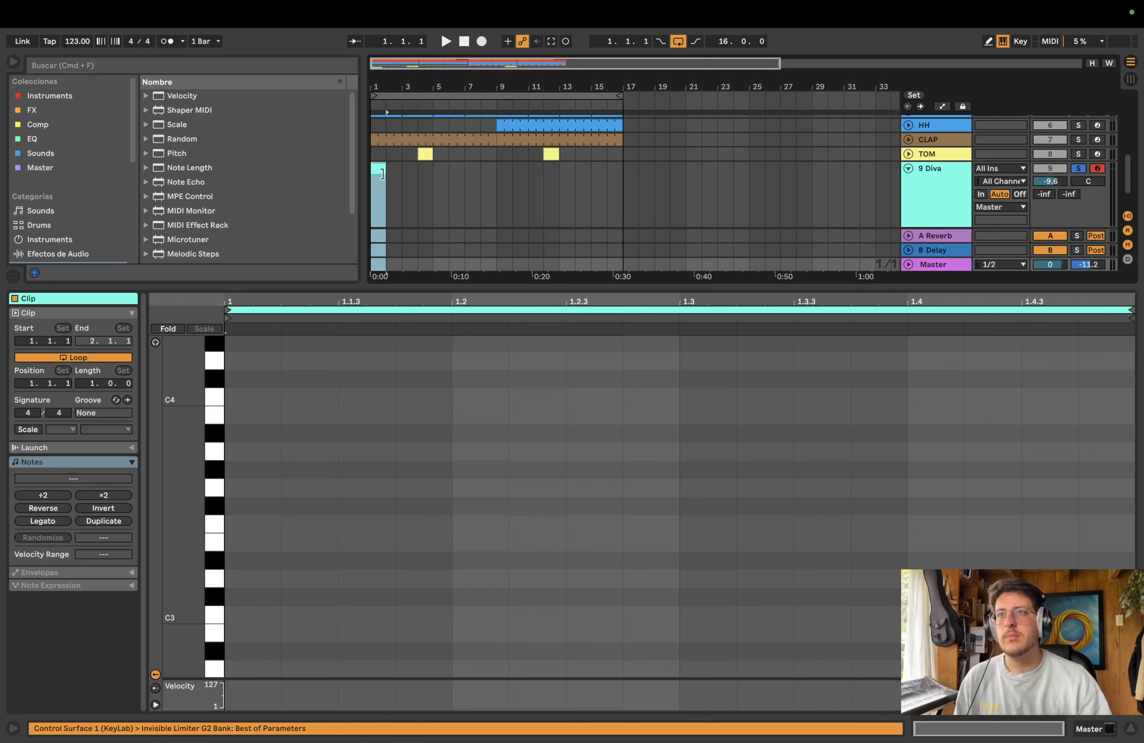
double_click(236, 579)
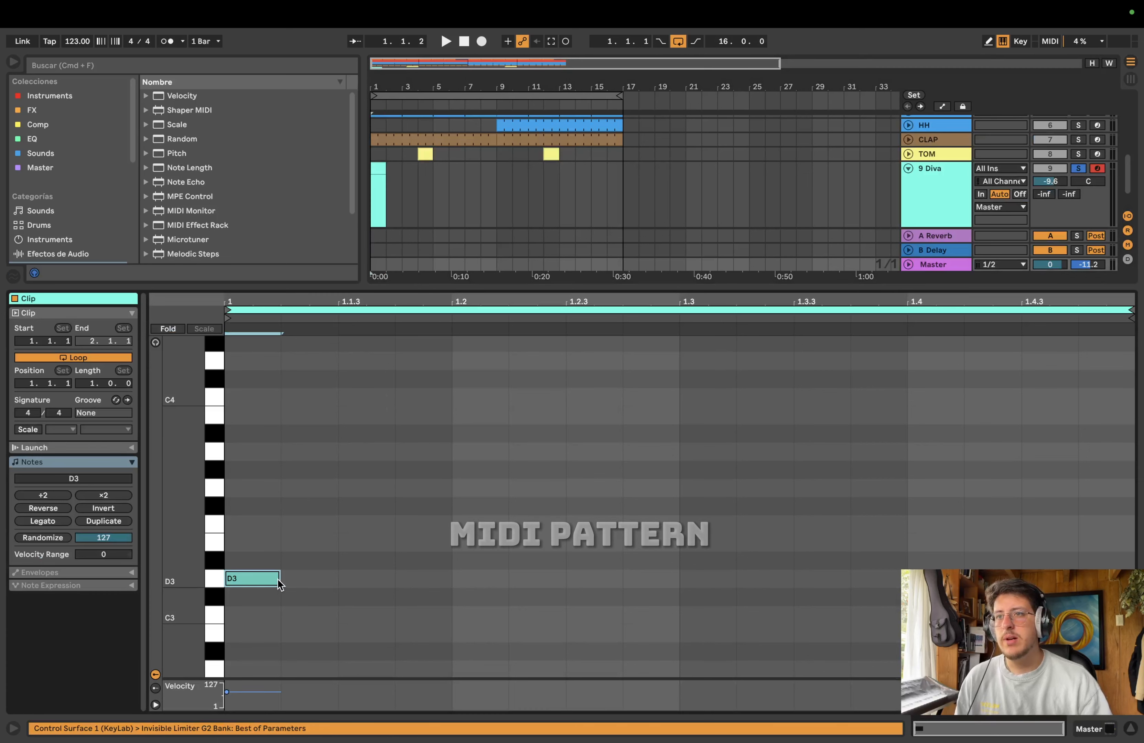
left_click_drag(279, 579, 1111, 565)
Step: Extend the Diva clip so it spans the 16-bar loop, and play it back
left_click(939, 192)
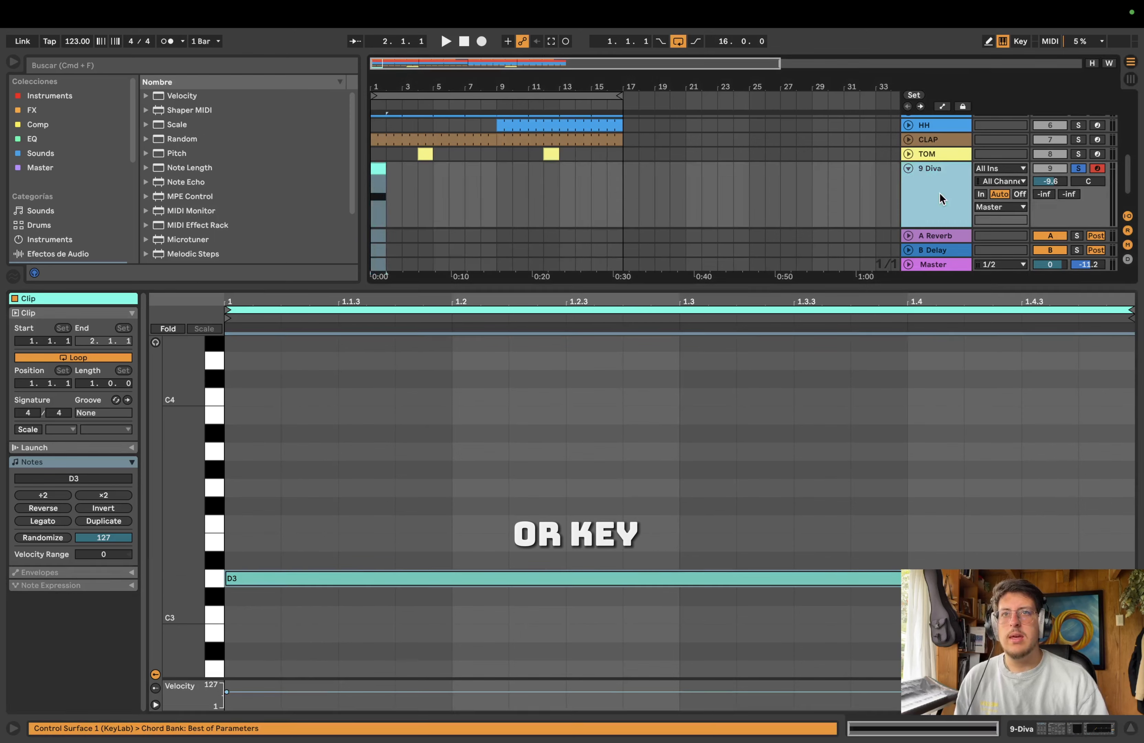
left_click_drag(380, 392, 617, 397)
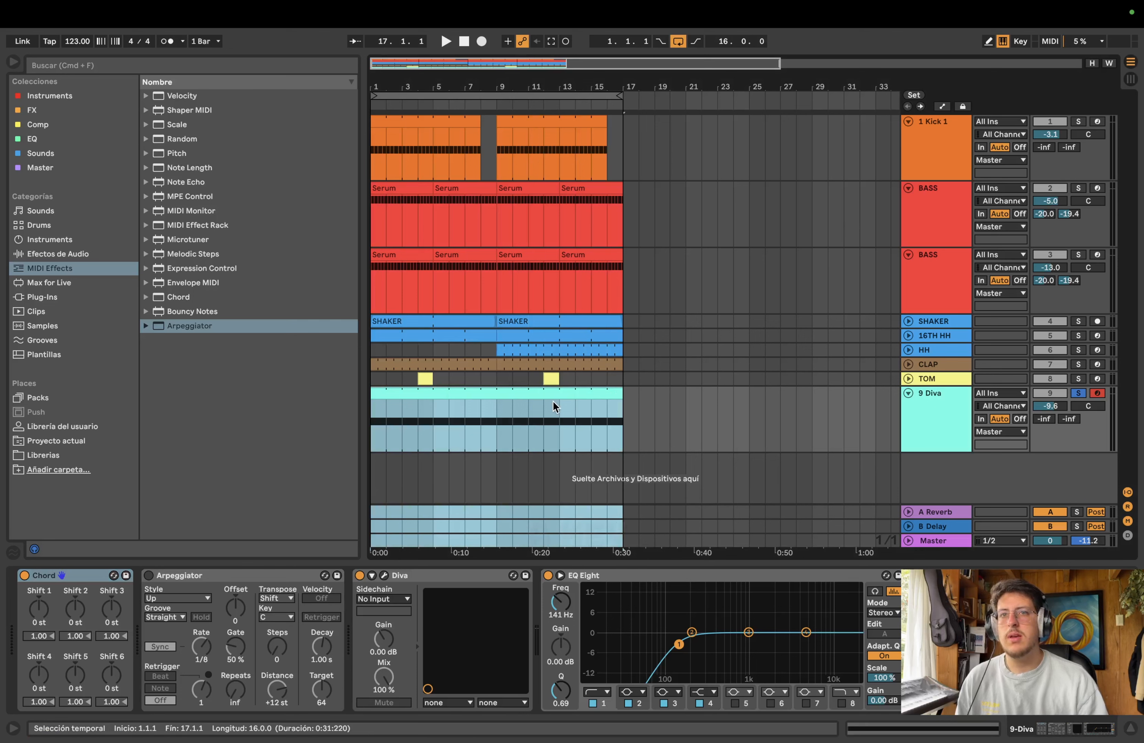
key("space")
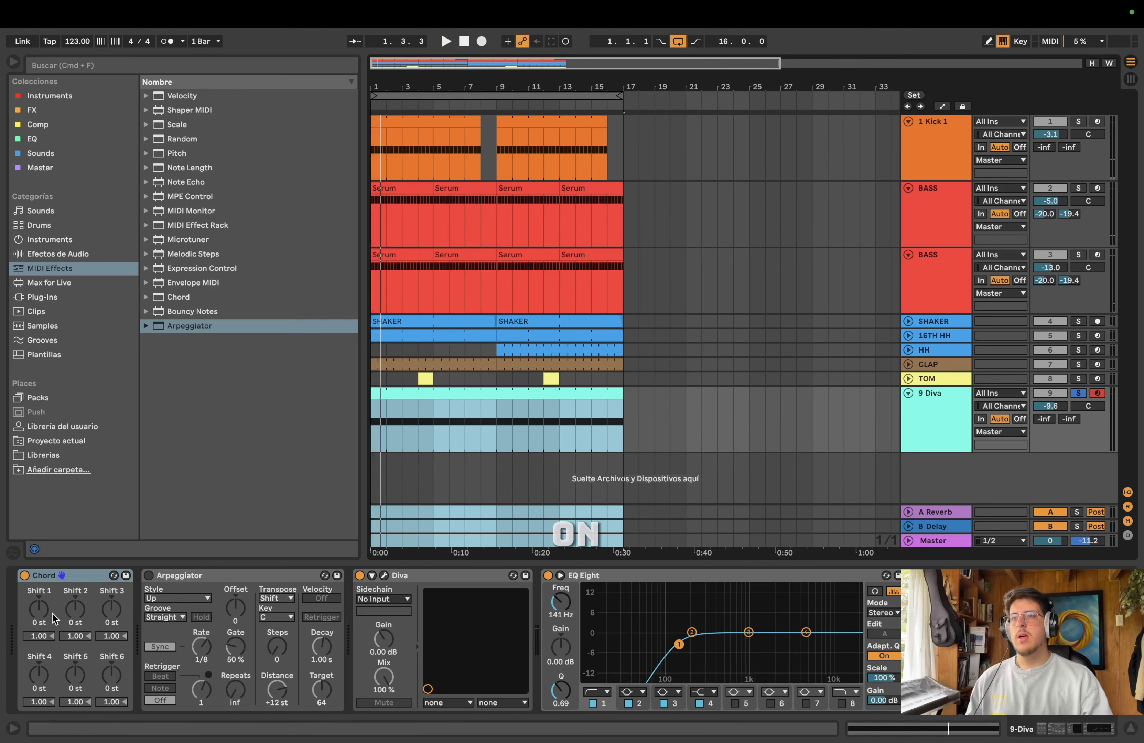
Step: Try the Chord effect's Shift 1 at +4 semitones and listen to the interval
left_click(40, 609)
left_click_drag(39, 609, 40, 600)
key("space")
key("space")
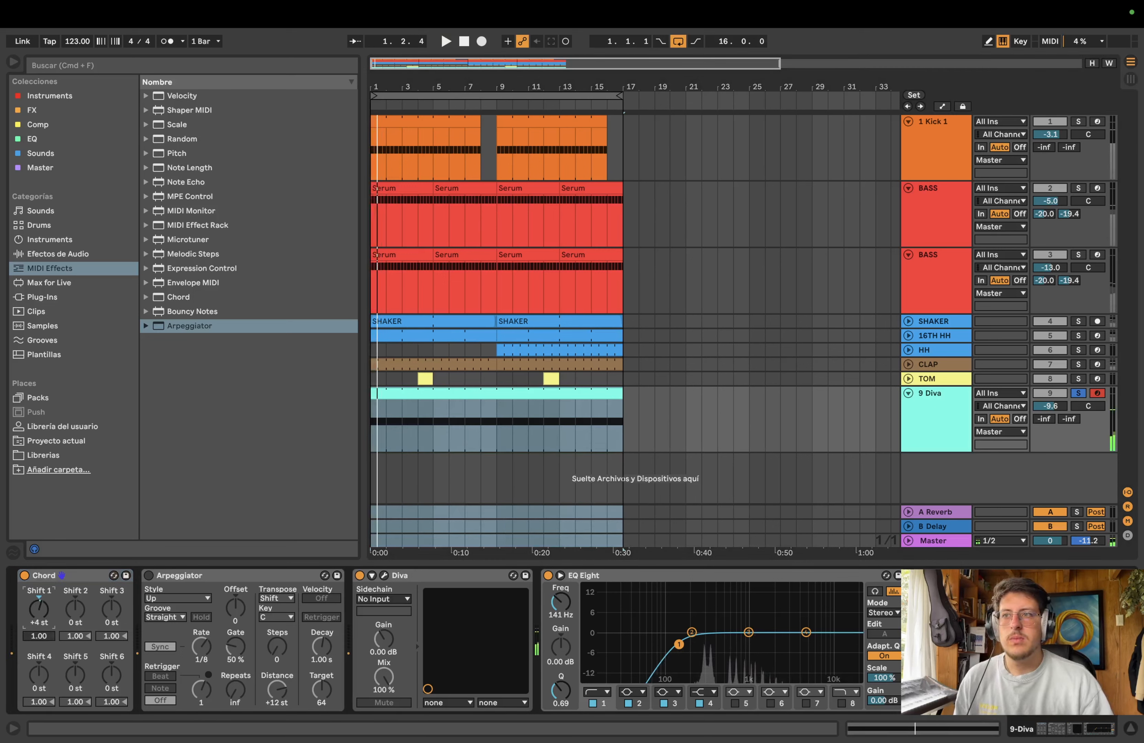
key("space")
key("space")
Step: Audition Chord Shift 1 at +6 and +9 semitones, and reset it to 0
key("Up")
key("space")
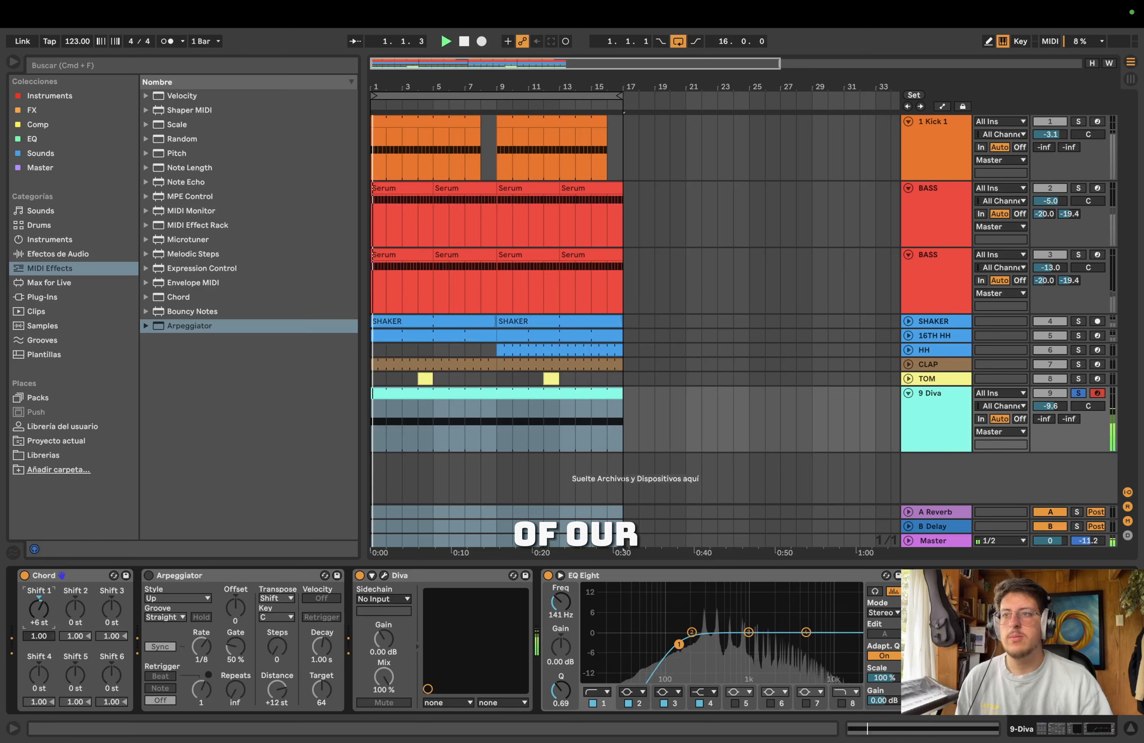
key("space")
key("Up")
key("Up")
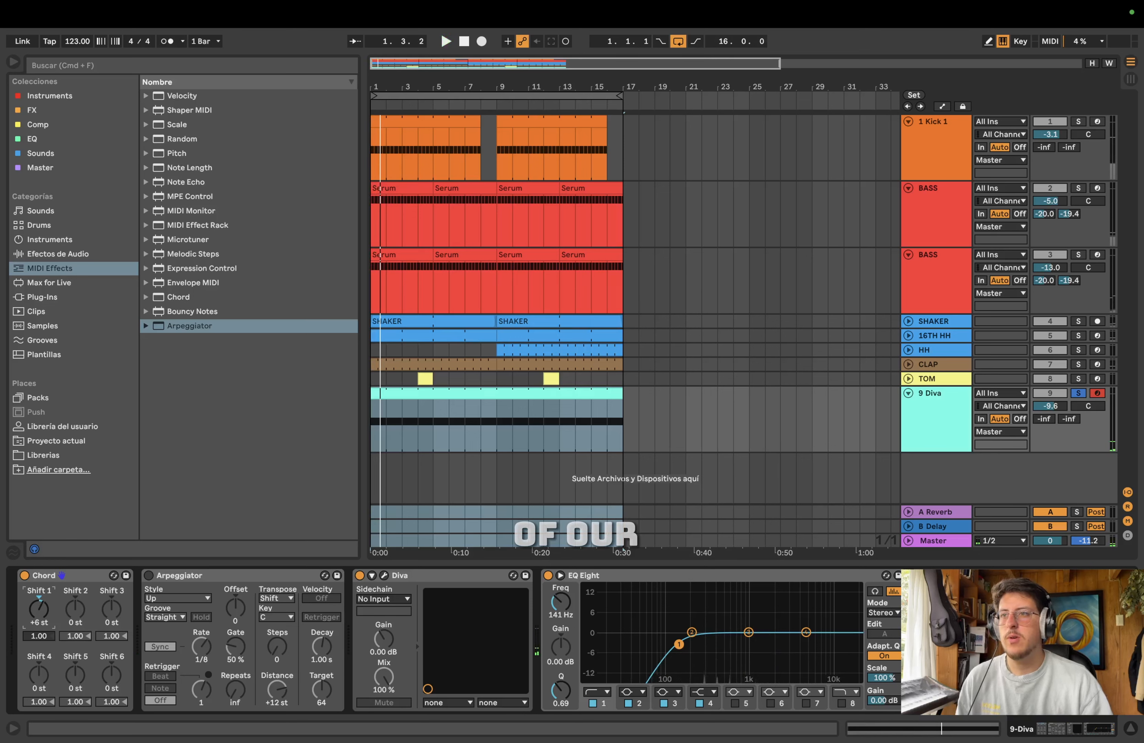
key("Up")
key("Up")
key("Up")
key("space")
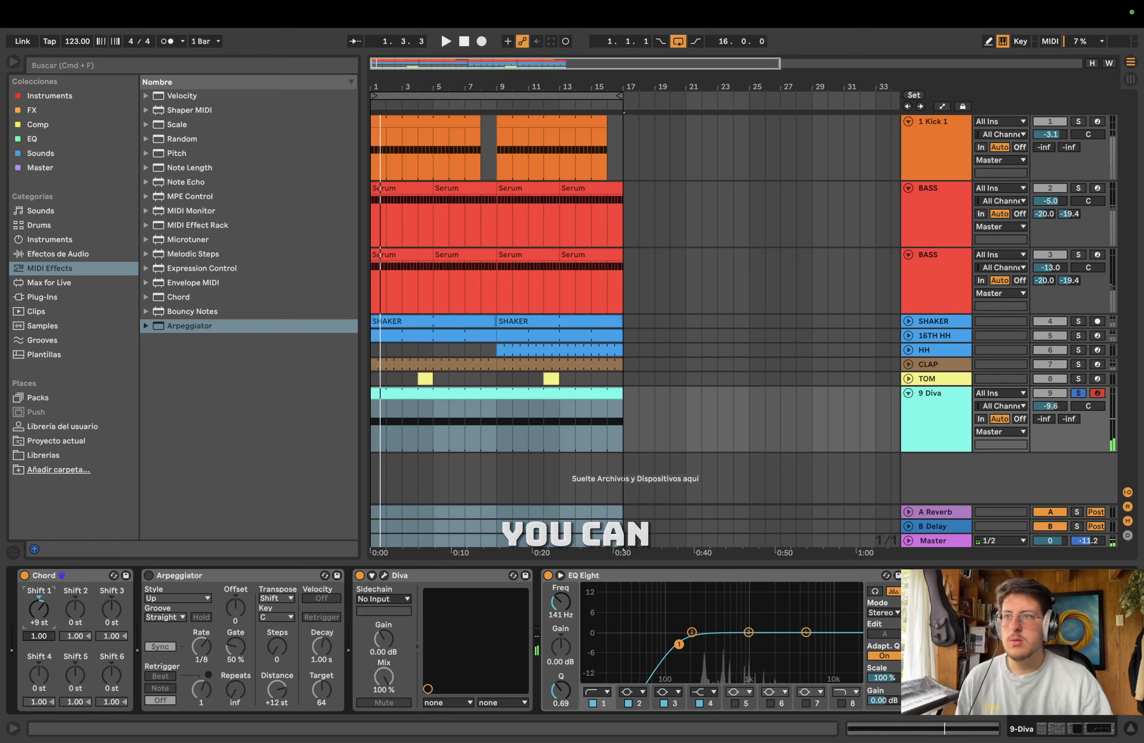
key("space")
double_click(45, 612)
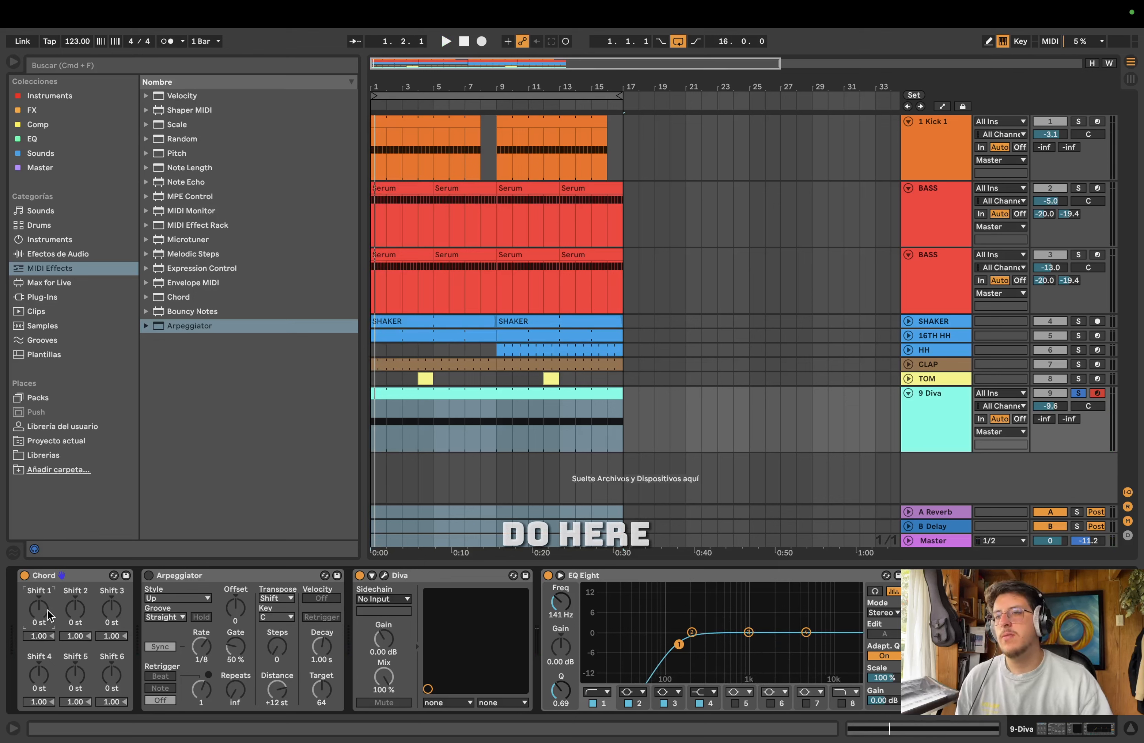
Step: Set the Chord effect's Shift 1 to +3 and Shift 2 to -5 semitones, and audition the chord
left_click_drag(42, 611, 41, 608)
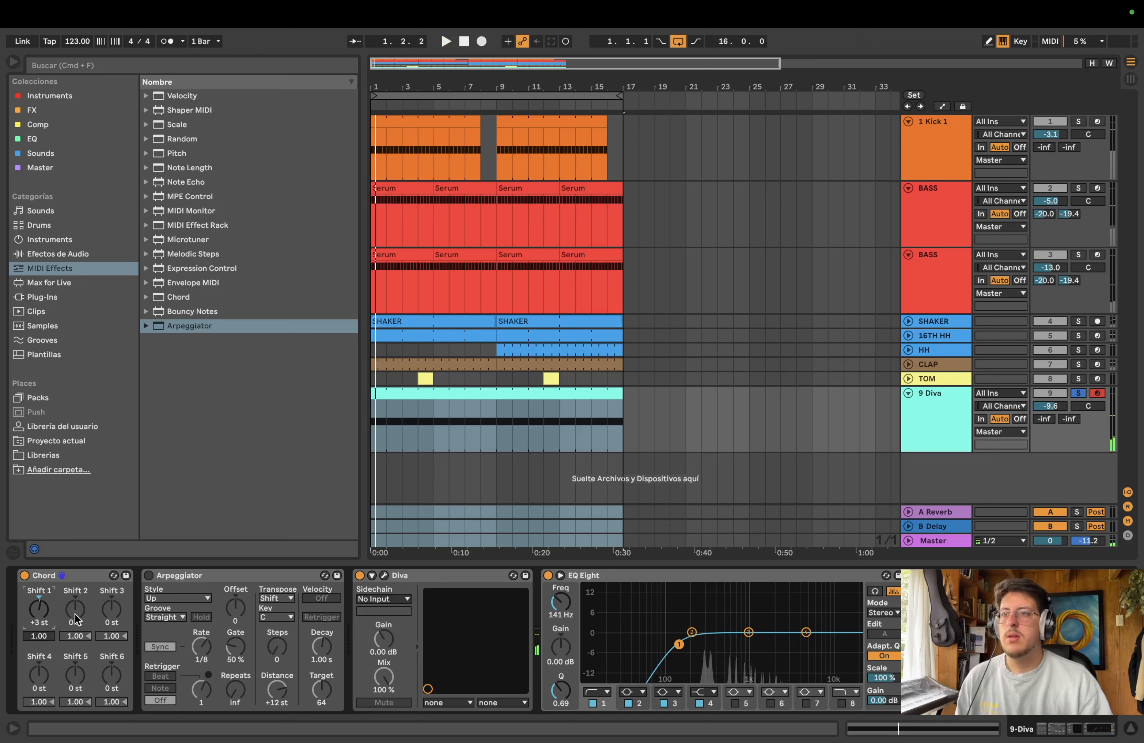
left_click_drag(75, 609, 74, 613)
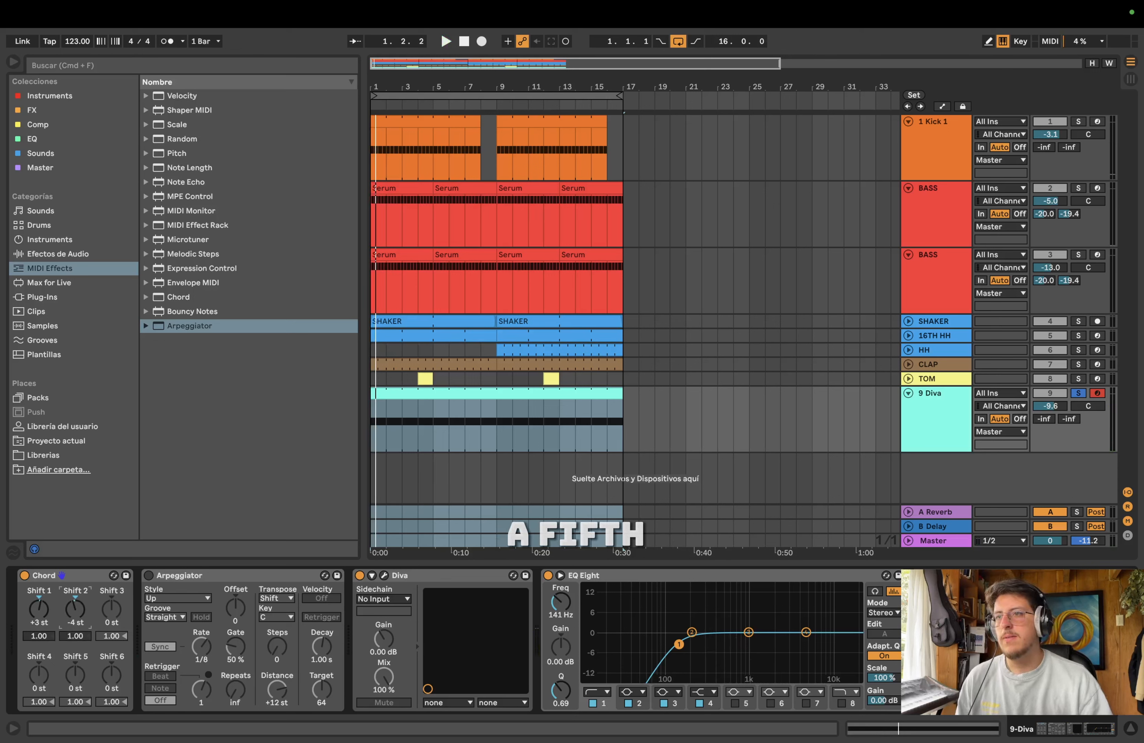
key("space")
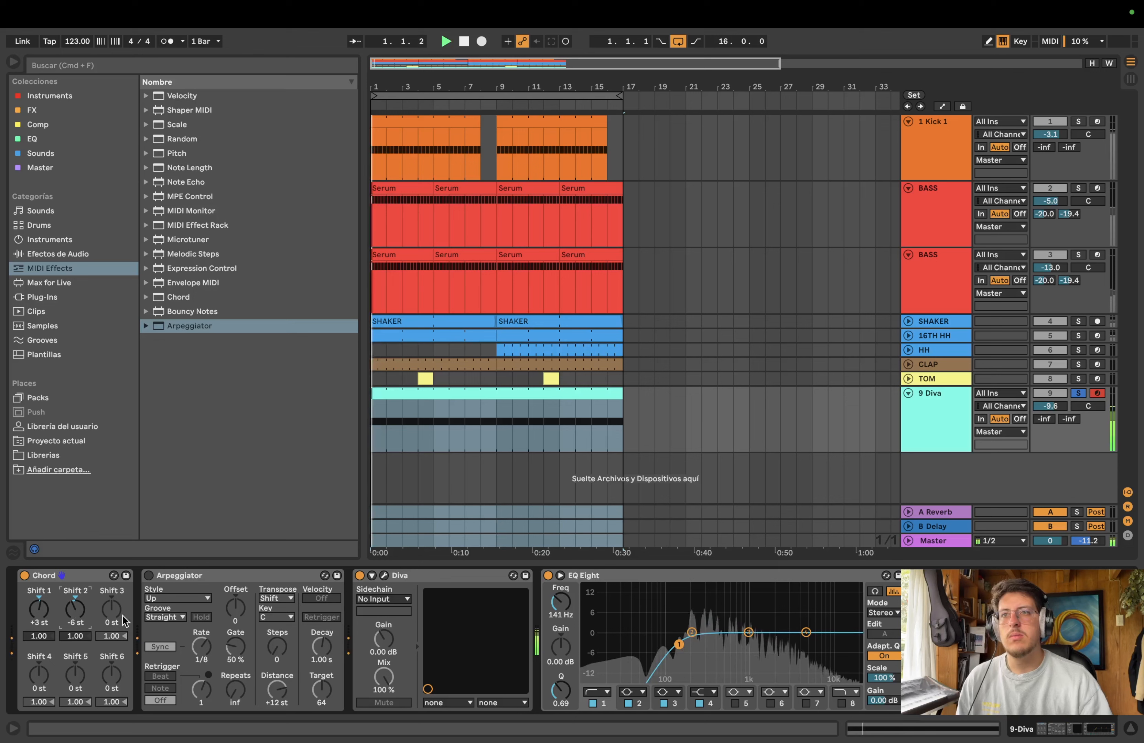
key("space")
left_click_drag(79, 618, 79, 617)
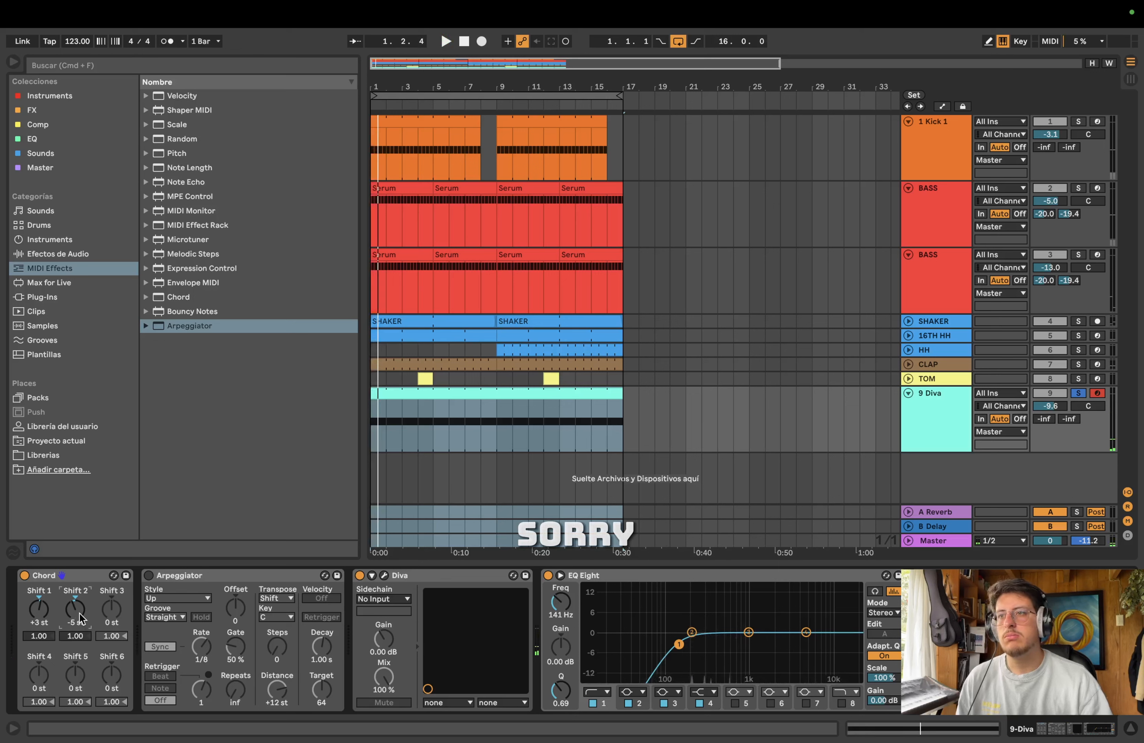
key("space")
key("space")
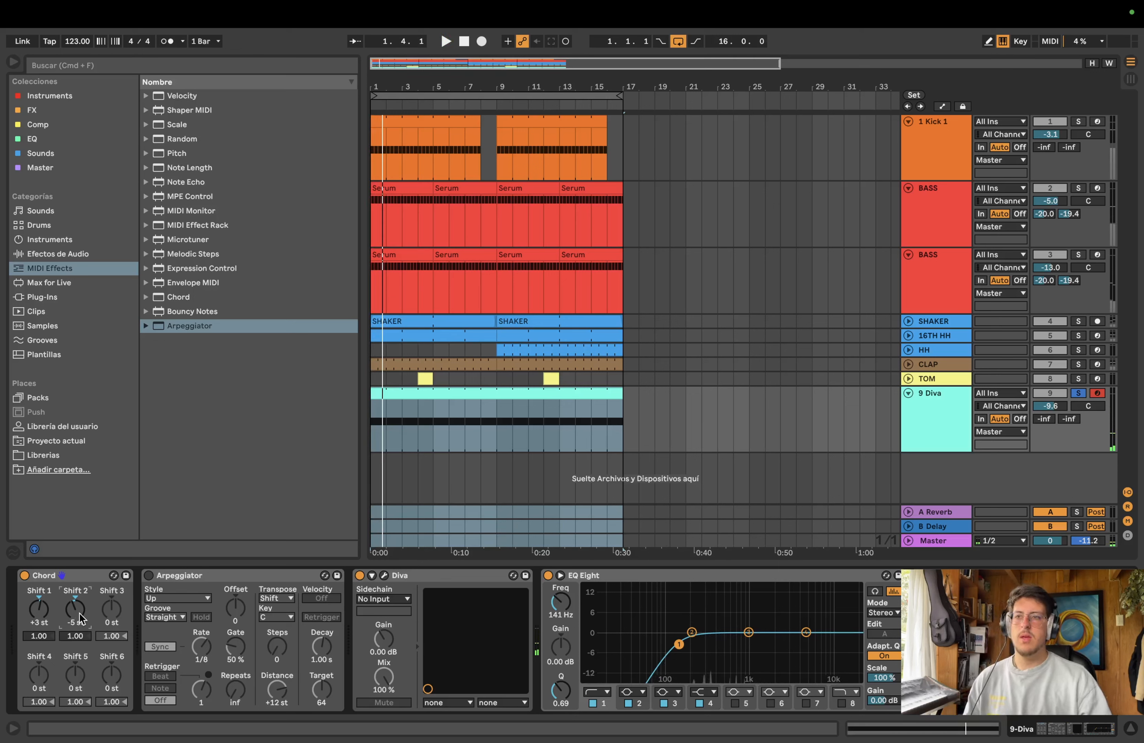
Step: Set Chord Shift 3 to +12 and Shift 4 to +2 semitones, playing the chord to check it
left_click_drag(111, 617, 111, 608)
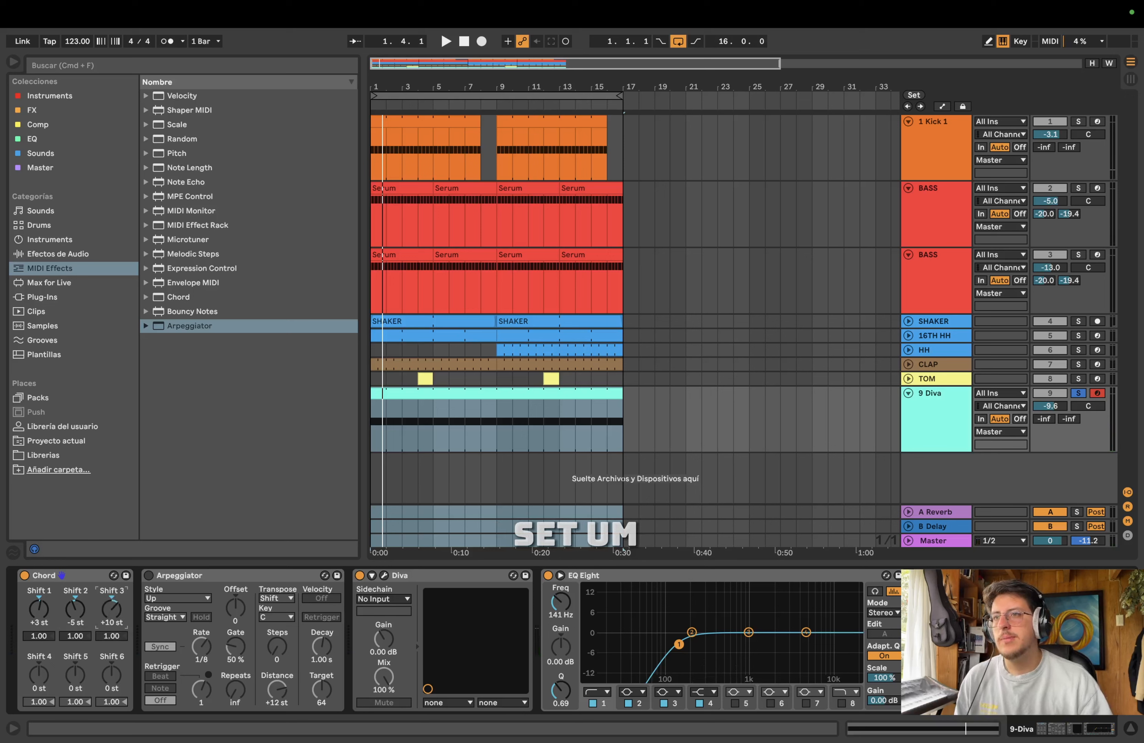
key("space")
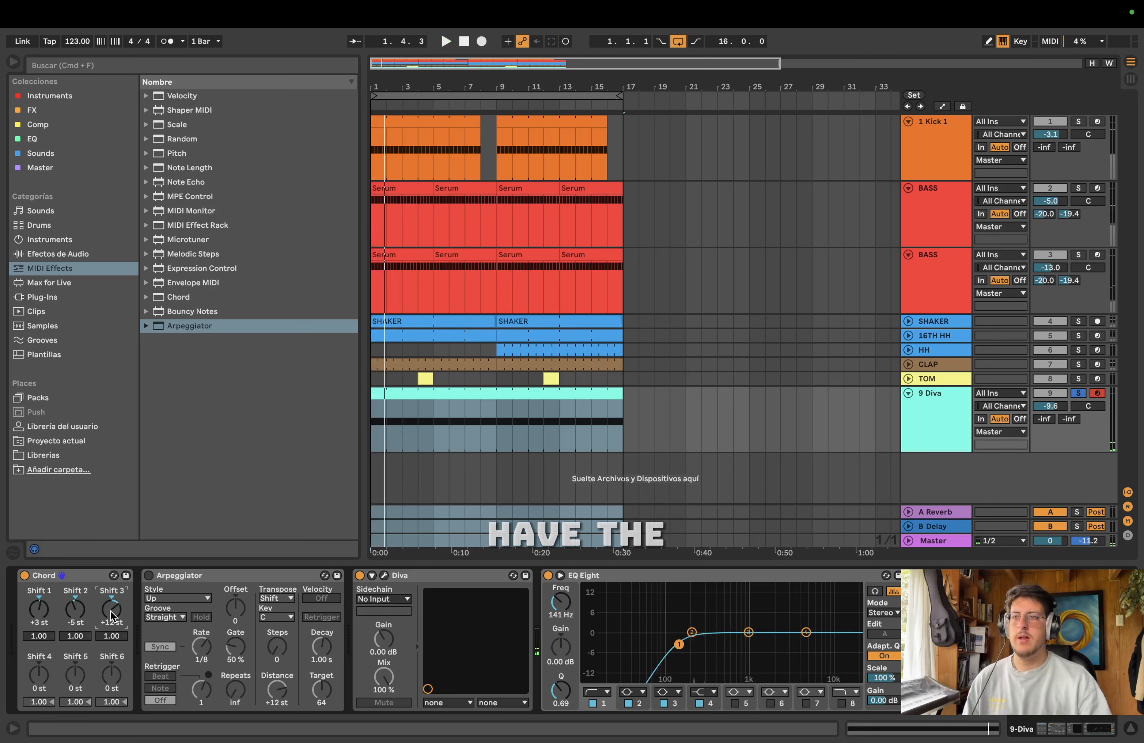
left_click(39, 674)
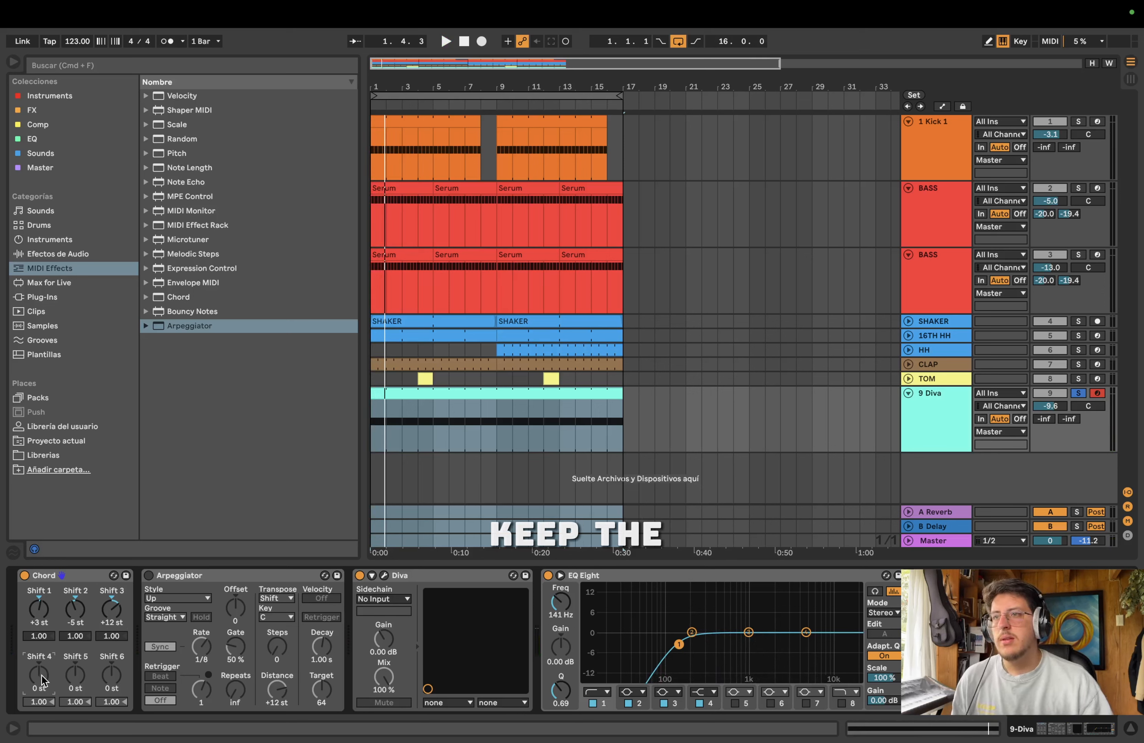
key("Up")
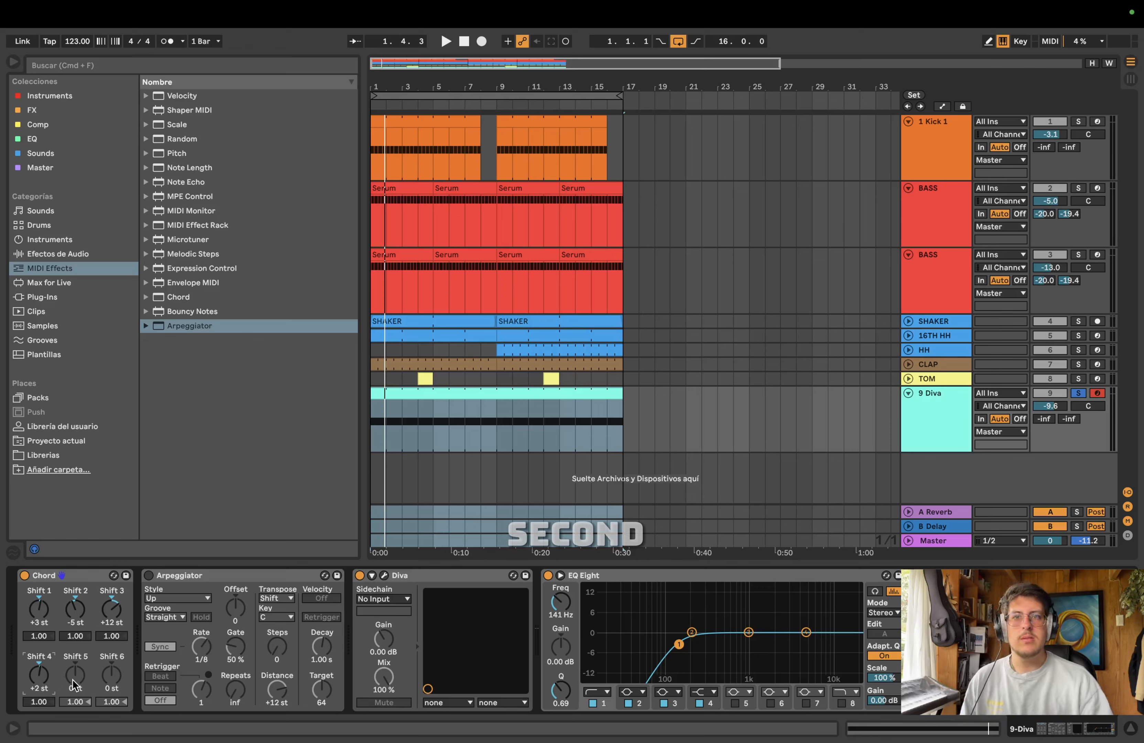
key("space")
key("space")
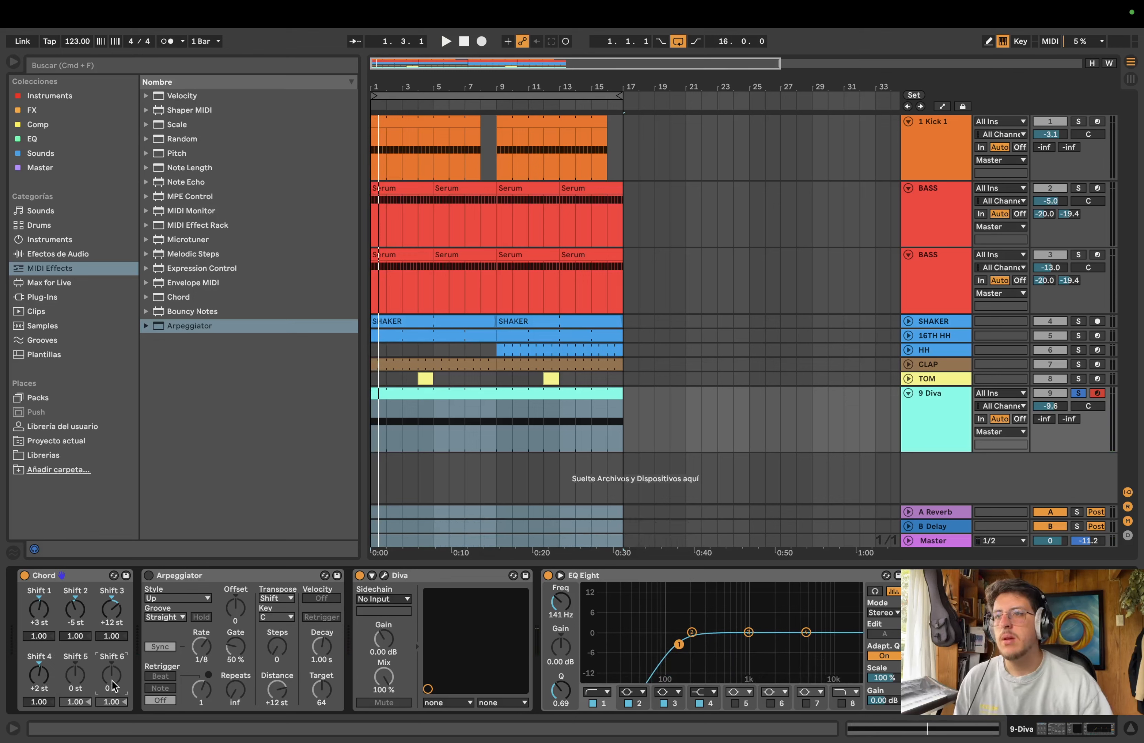
Step: Set Chord Shift 6 to +10 semitones and listen to the full chord
left_click_drag(111, 674, 111, 662)
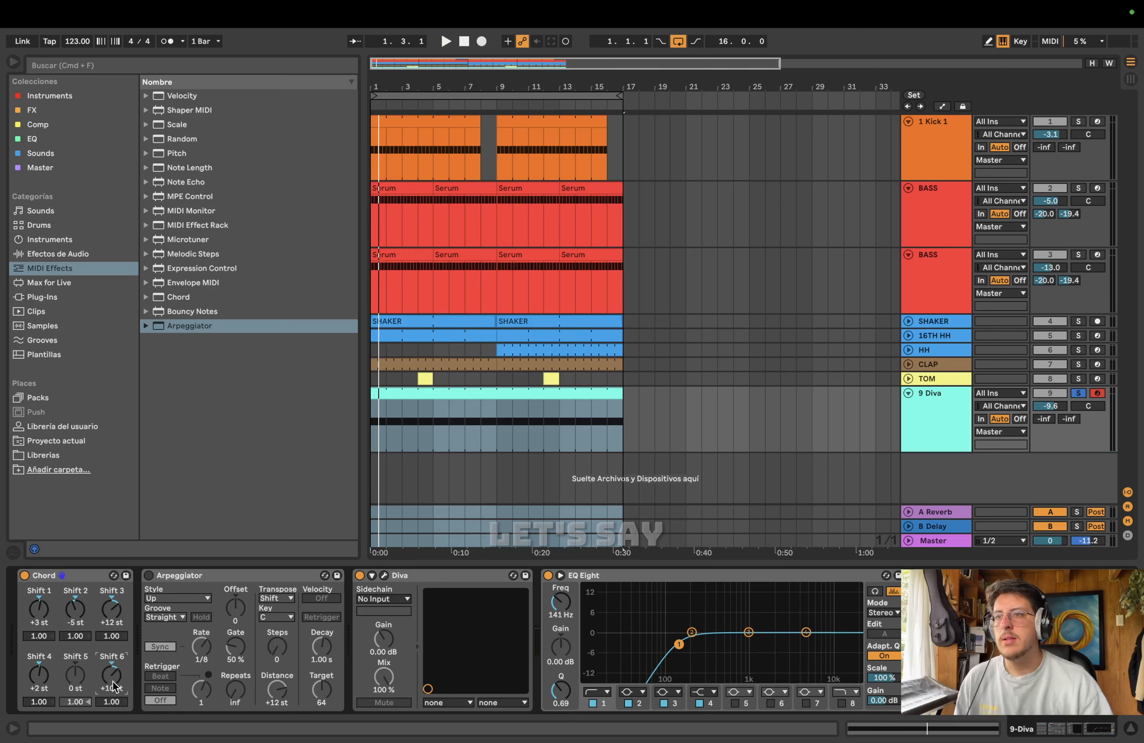
key("space")
key("space")
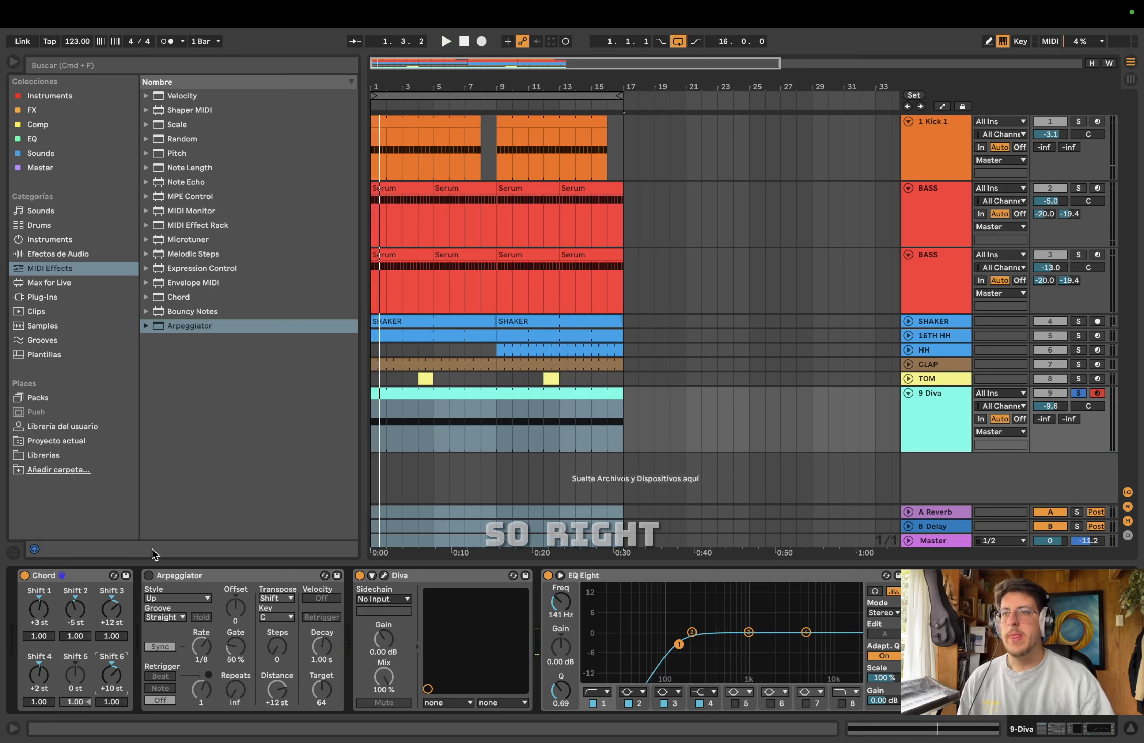
Step: Enable the Arpeggiator with a 1/16 rate and 69% gate, and play the pattern from the start of the arrangement
left_click(148, 575)
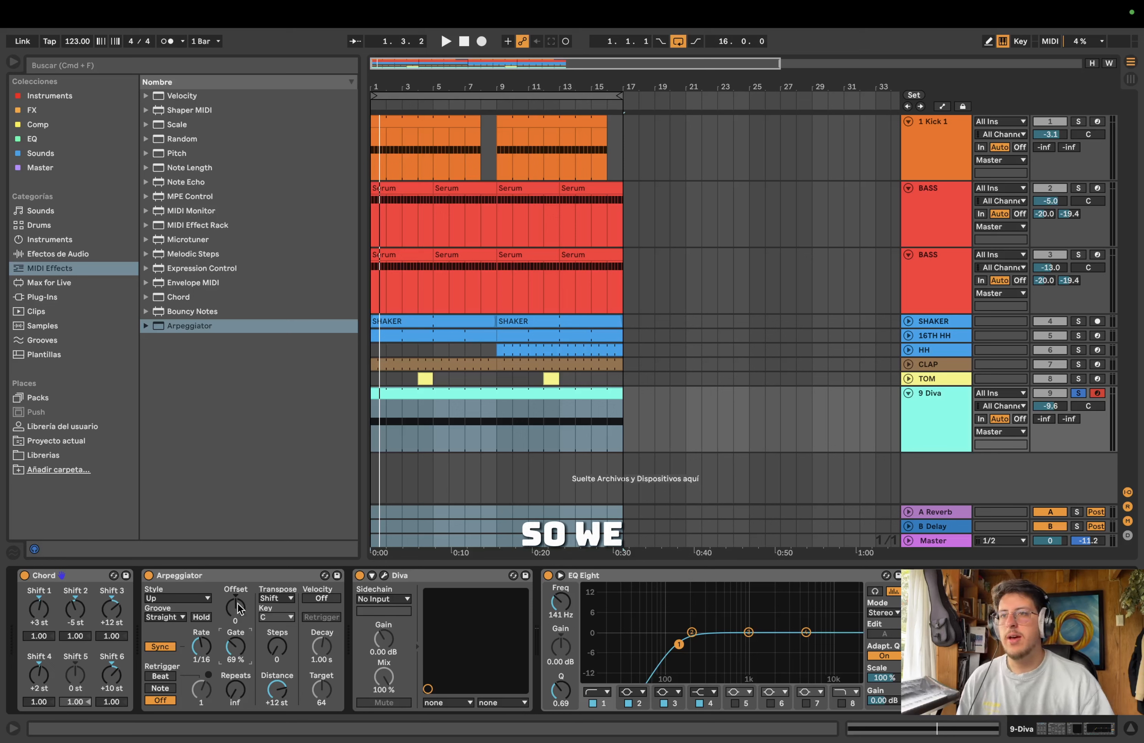
left_click(465, 42)
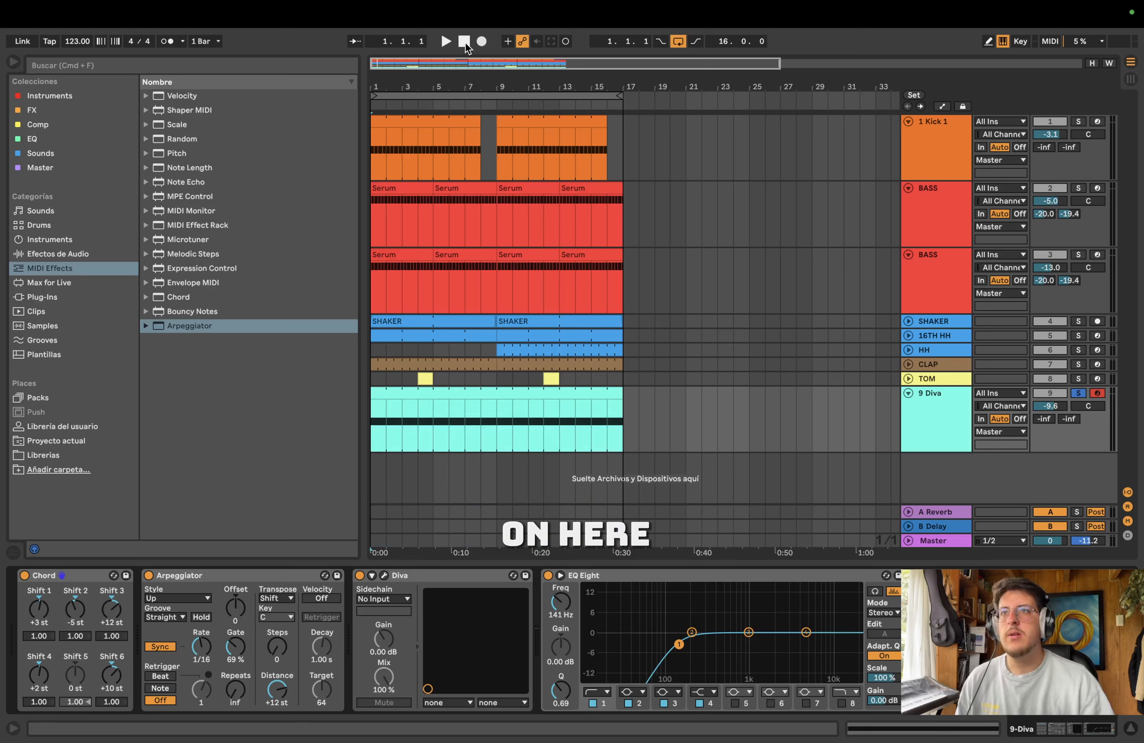
key("space")
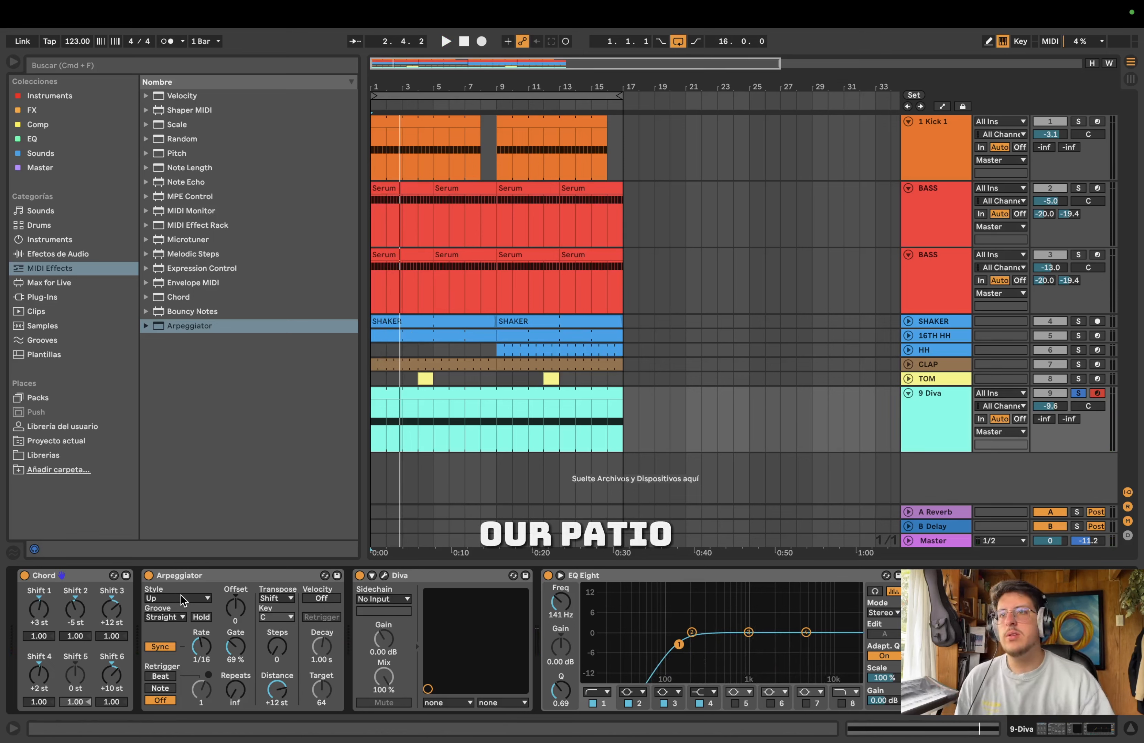
Step: Change the Arpeggiator's style to Down
left_click(173, 601)
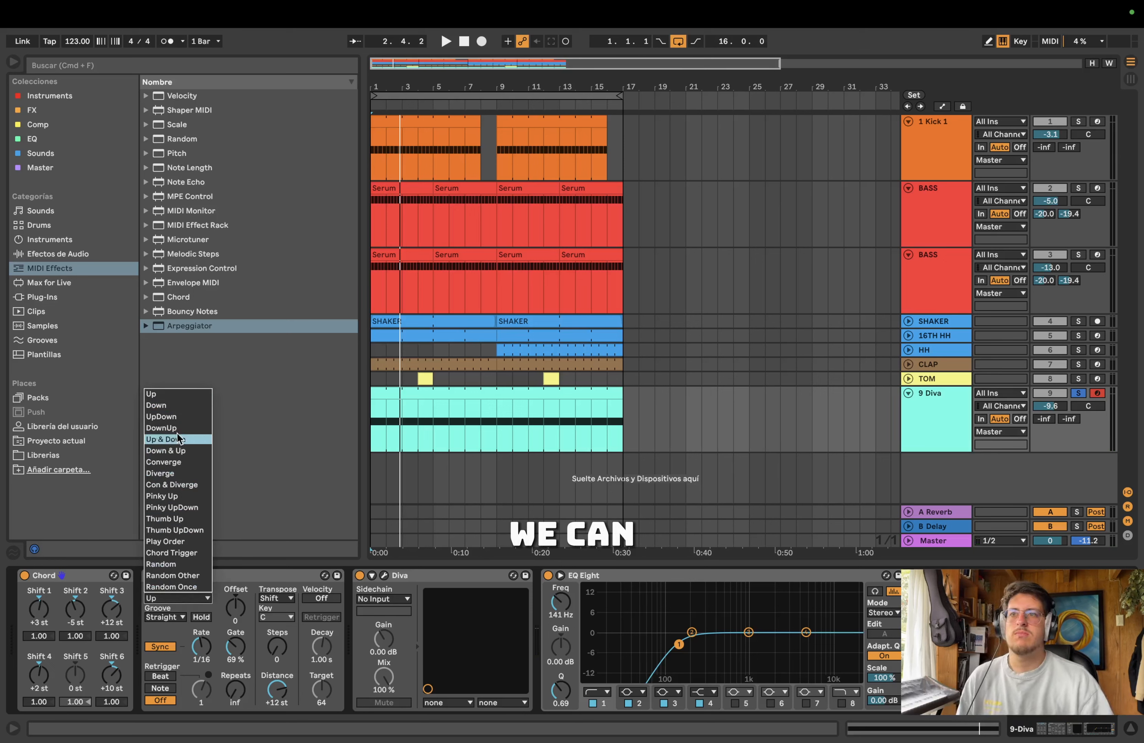
left_click(176, 406)
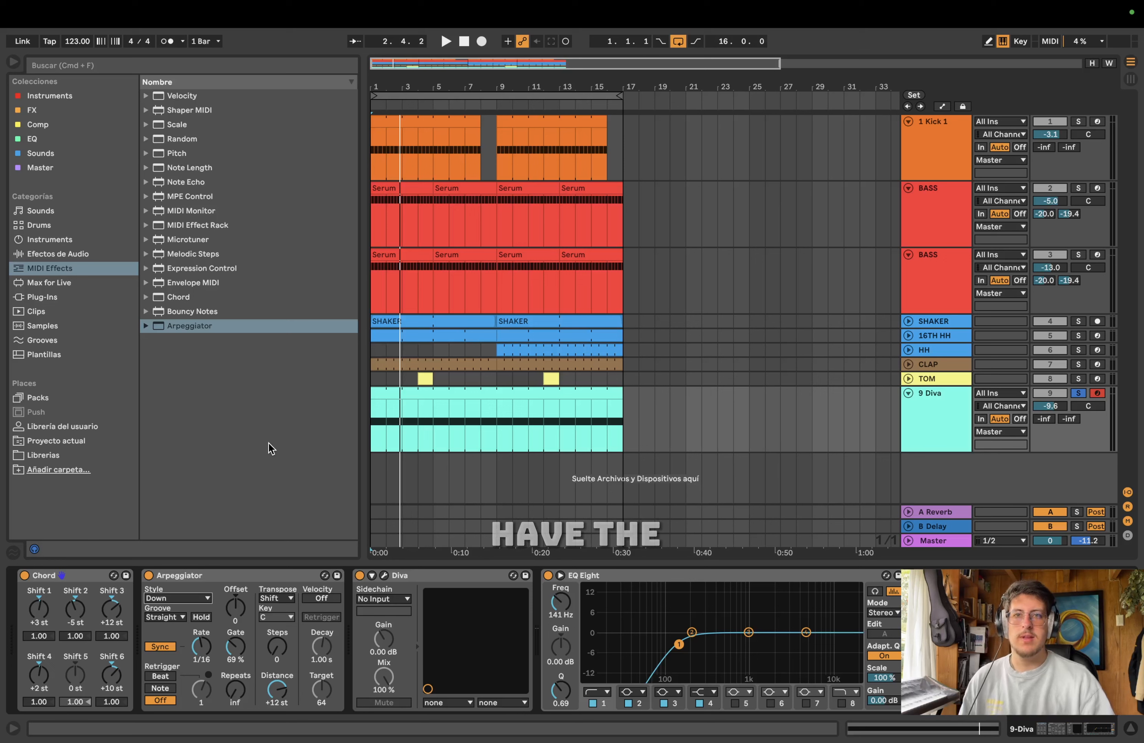
Step: Audition the Arpeggiator's UpDown and Diverge styles during playback, and try the Random style
key("space")
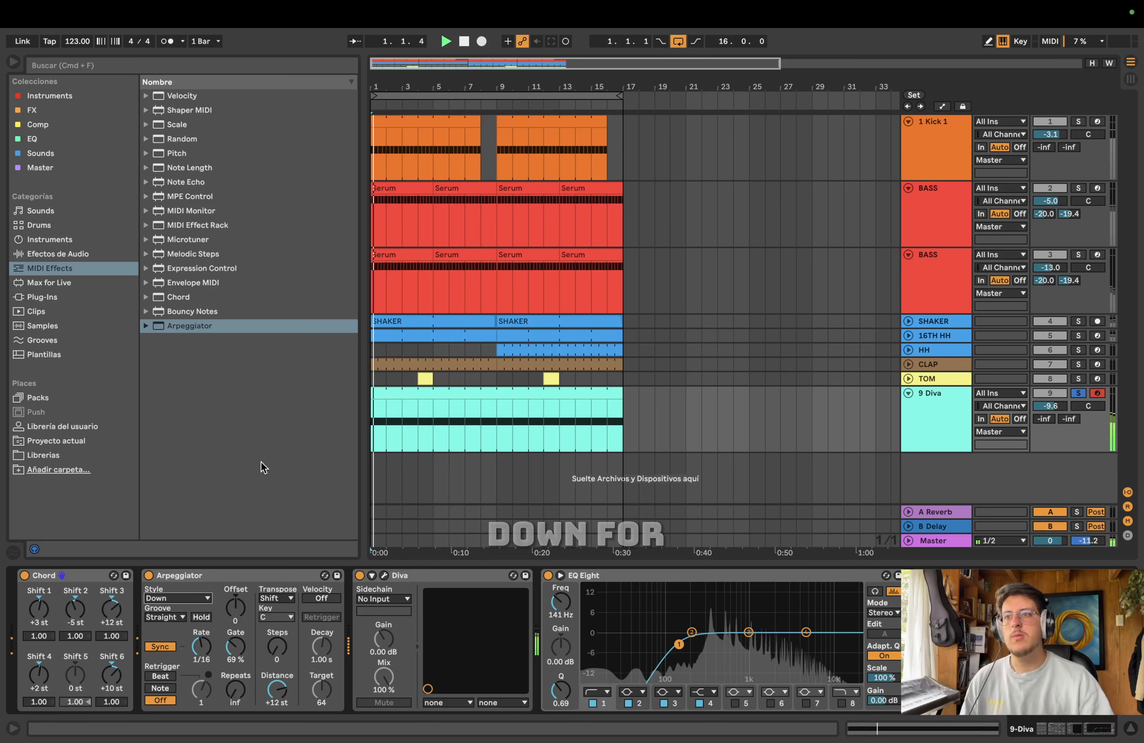
left_click(192, 603)
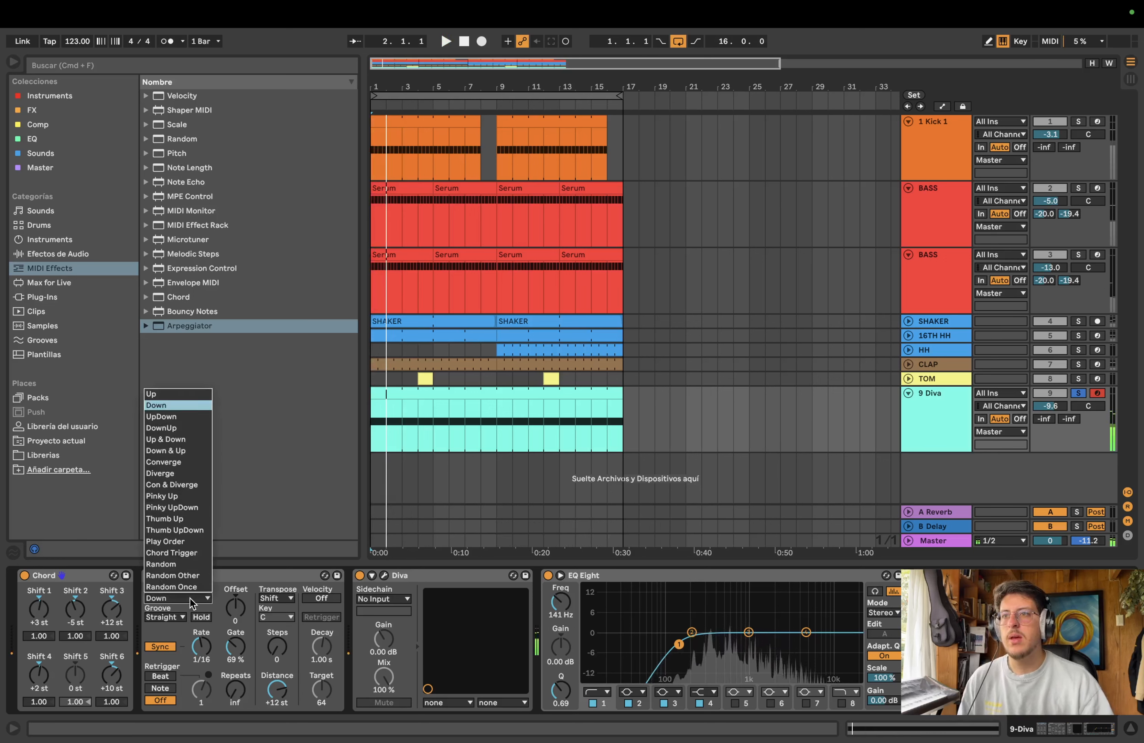
left_click(176, 416)
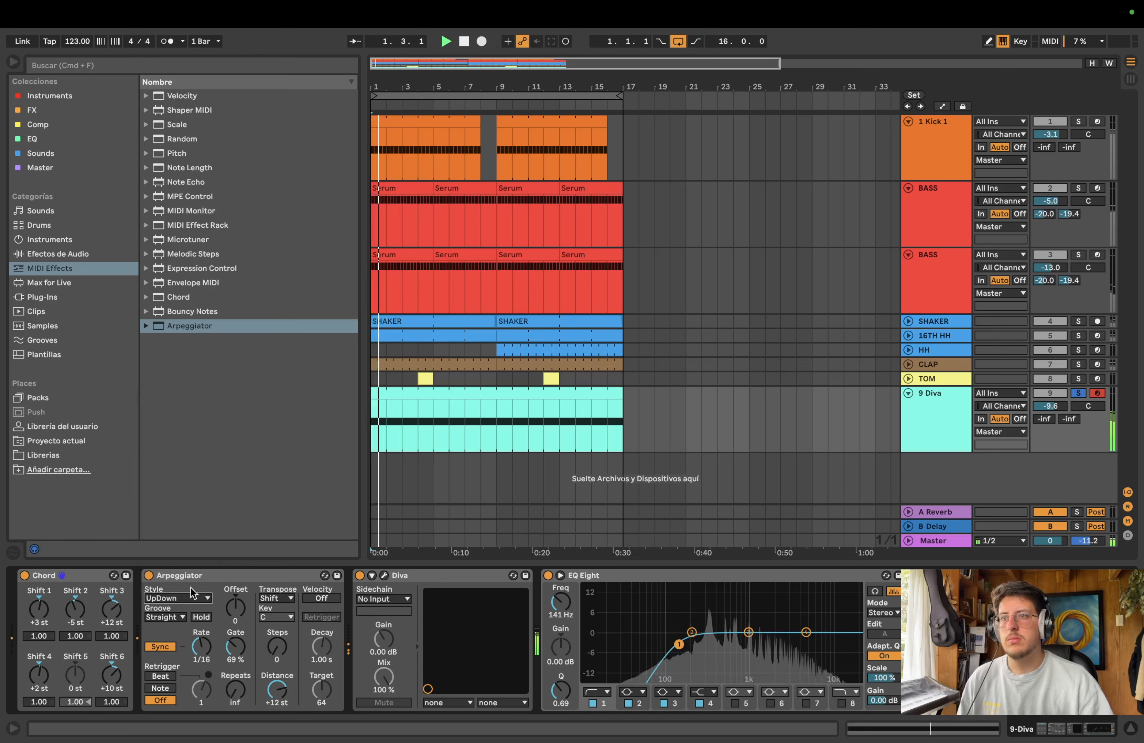
left_click(188, 601)
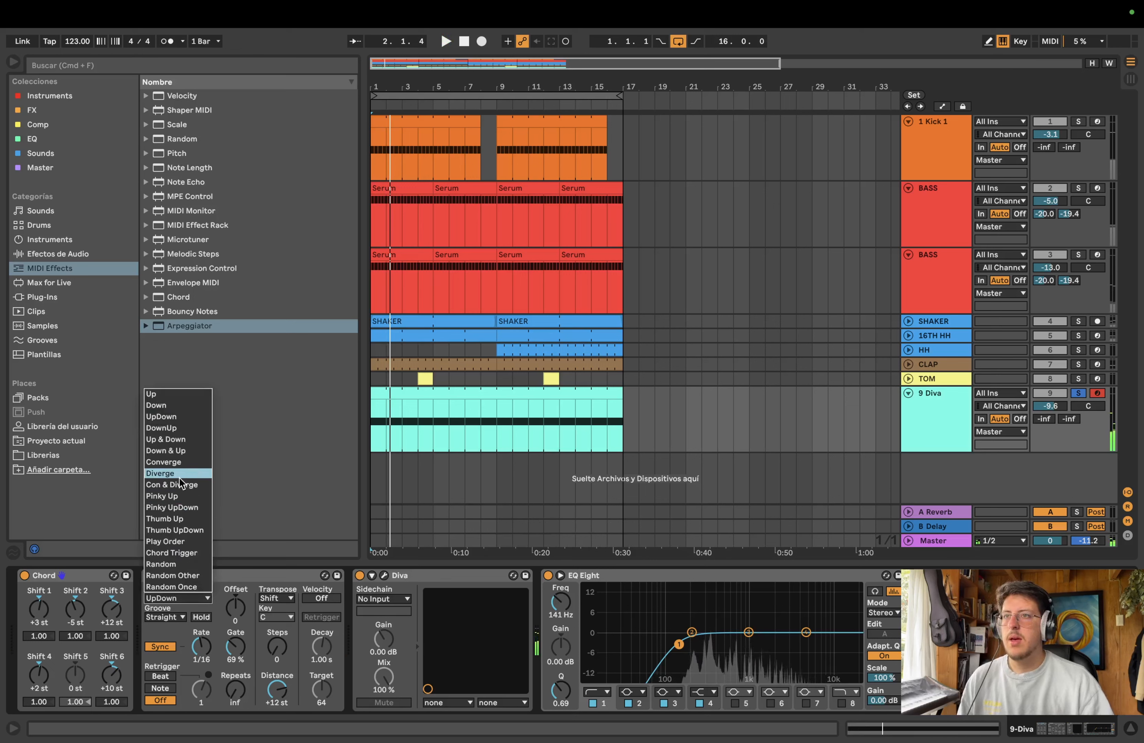
left_click(177, 473)
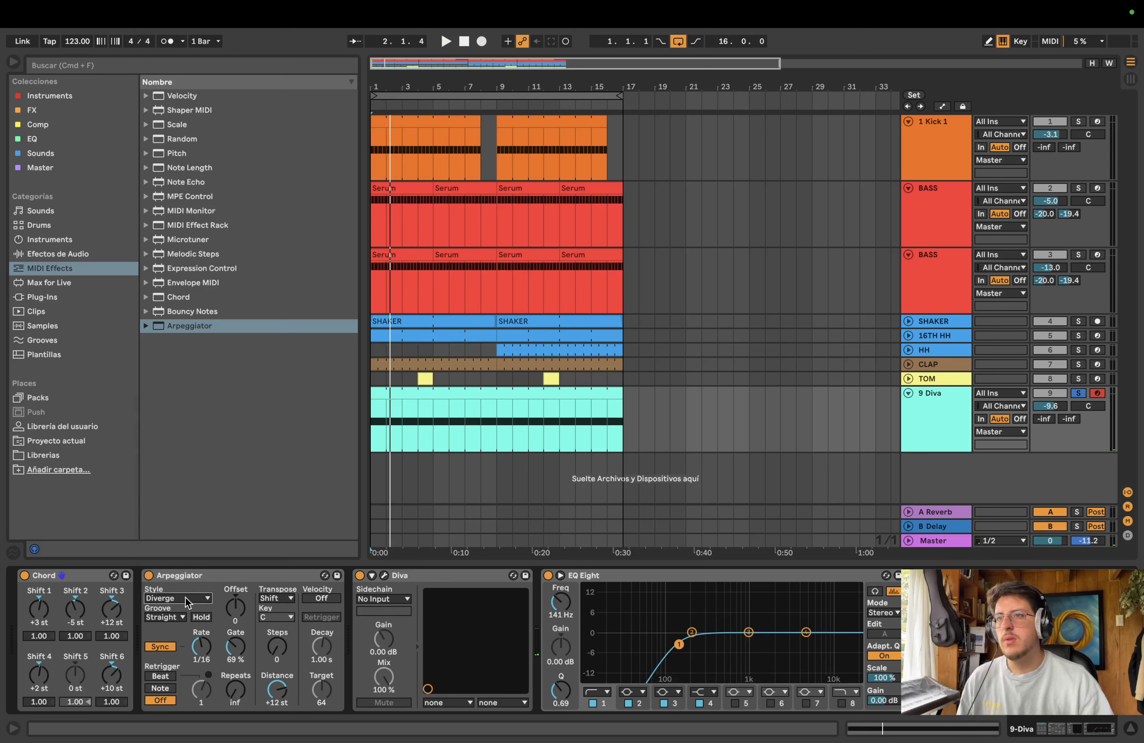
key("space")
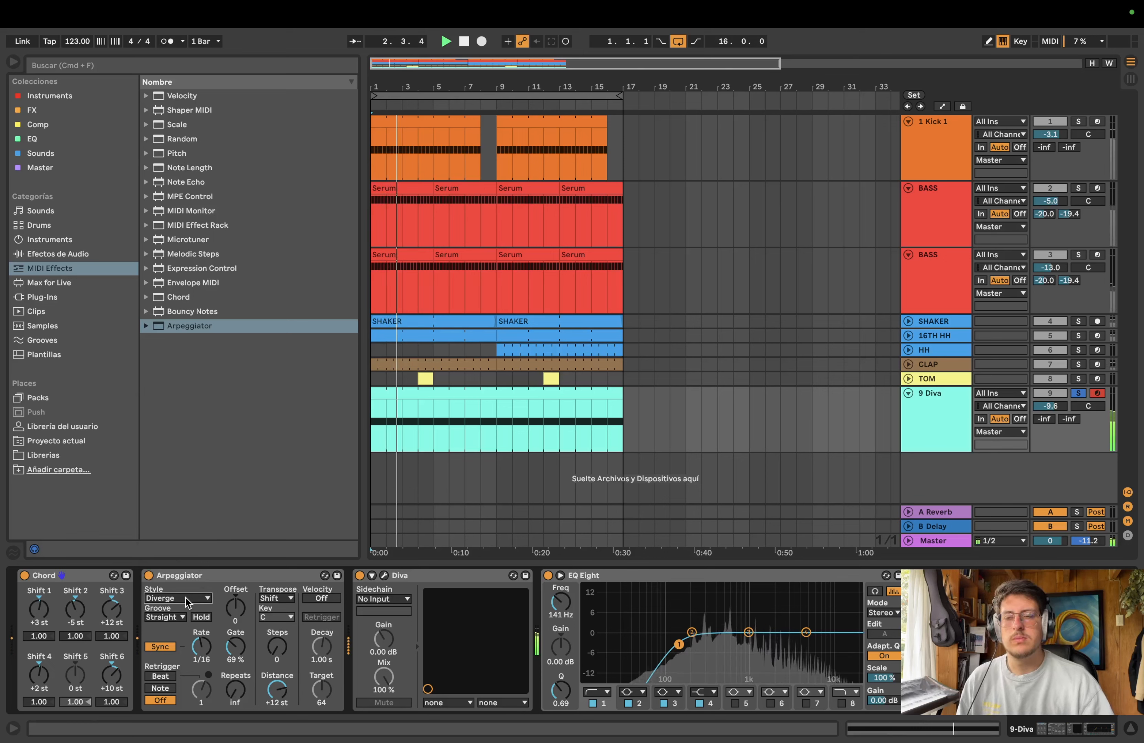
left_click(185, 596)
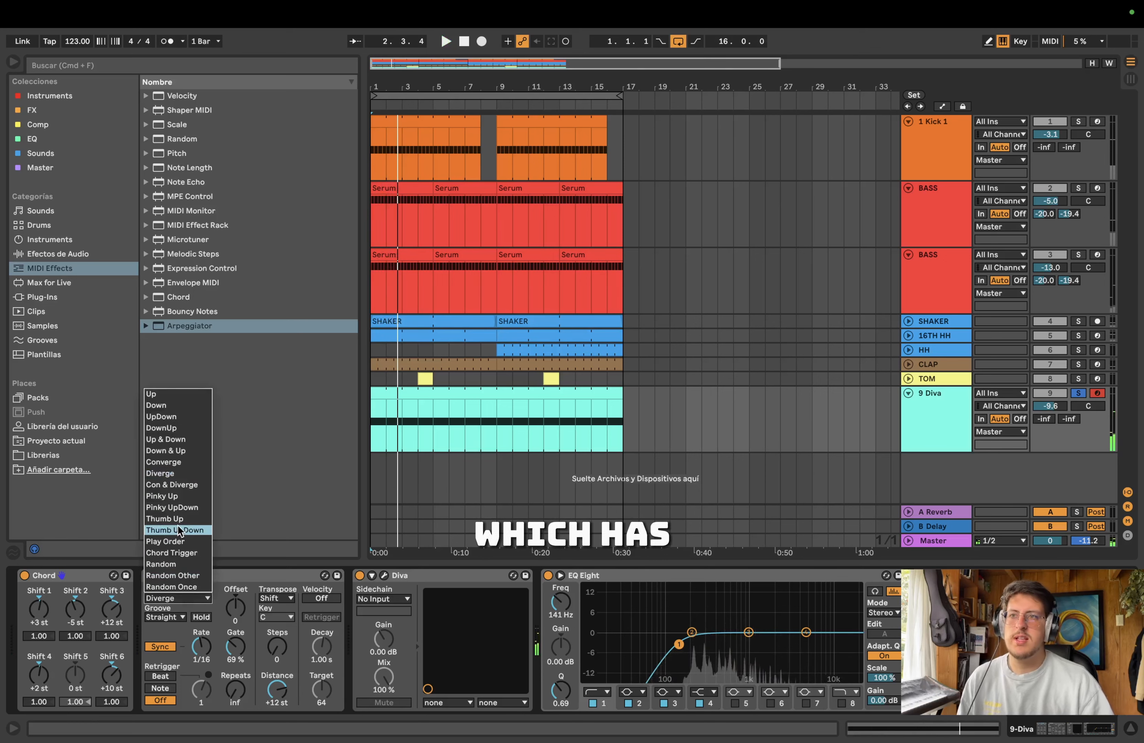
left_click(163, 564)
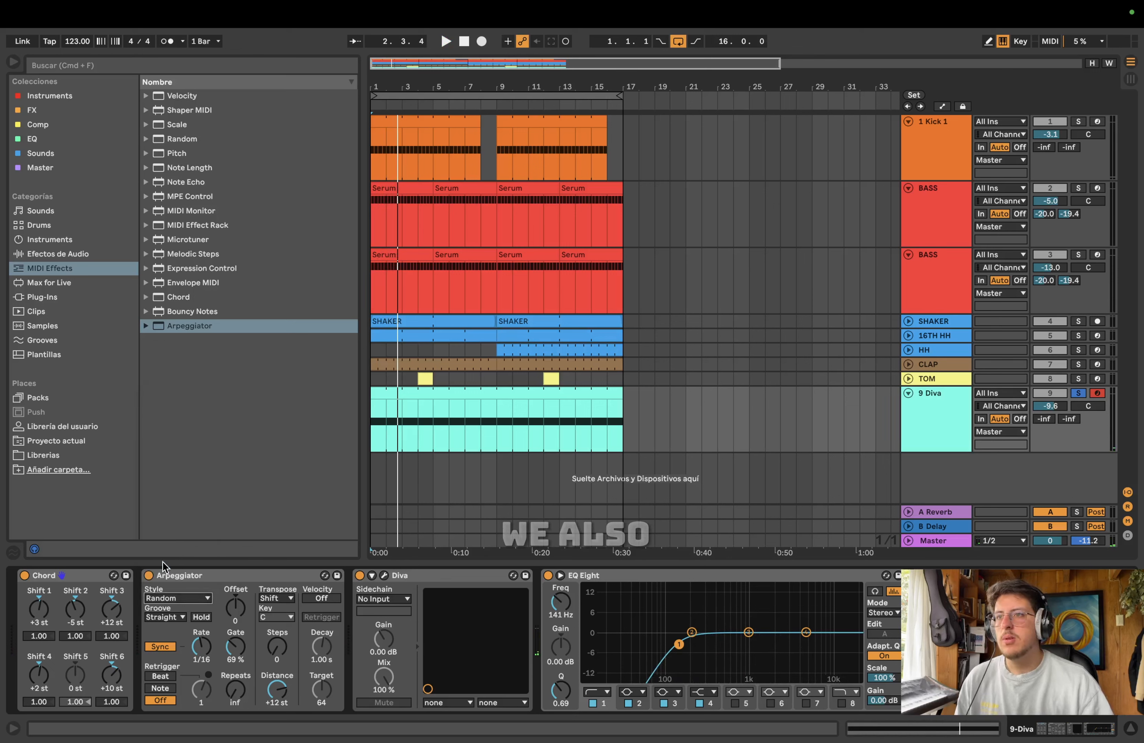
Step: Set the Arpeggiator's style to DownUp, unsolo the Diva track and play the full arrangement from the start
left_click(177, 601)
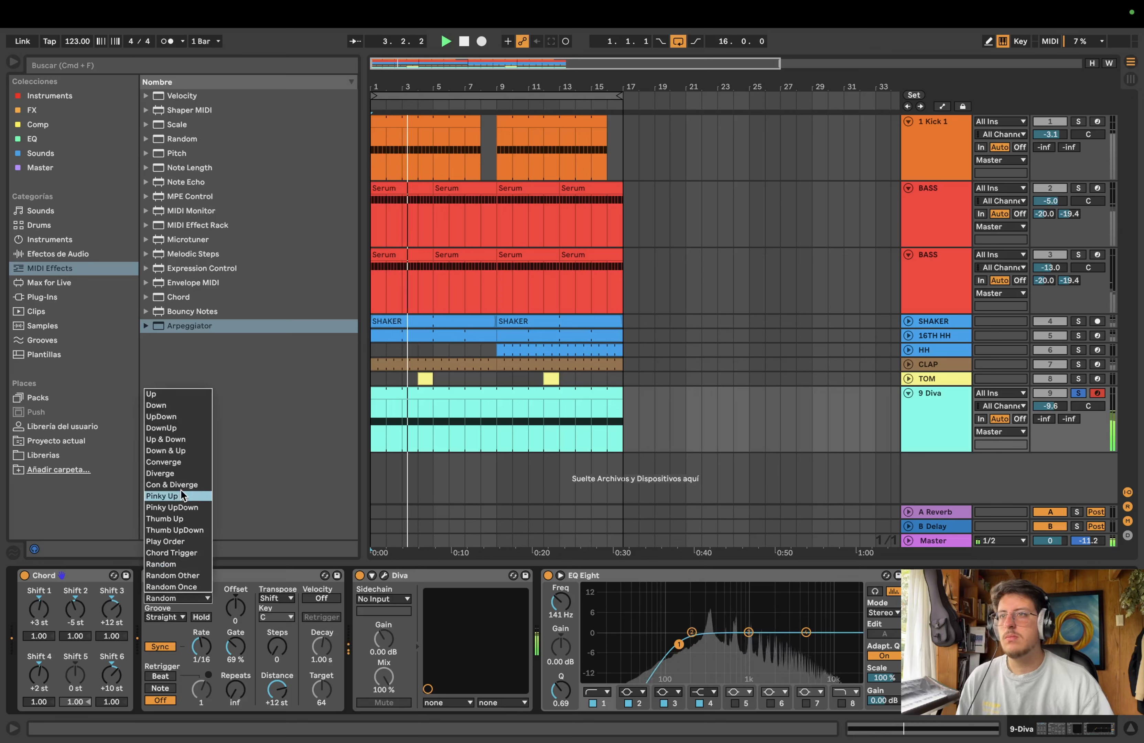
left_click(185, 429)
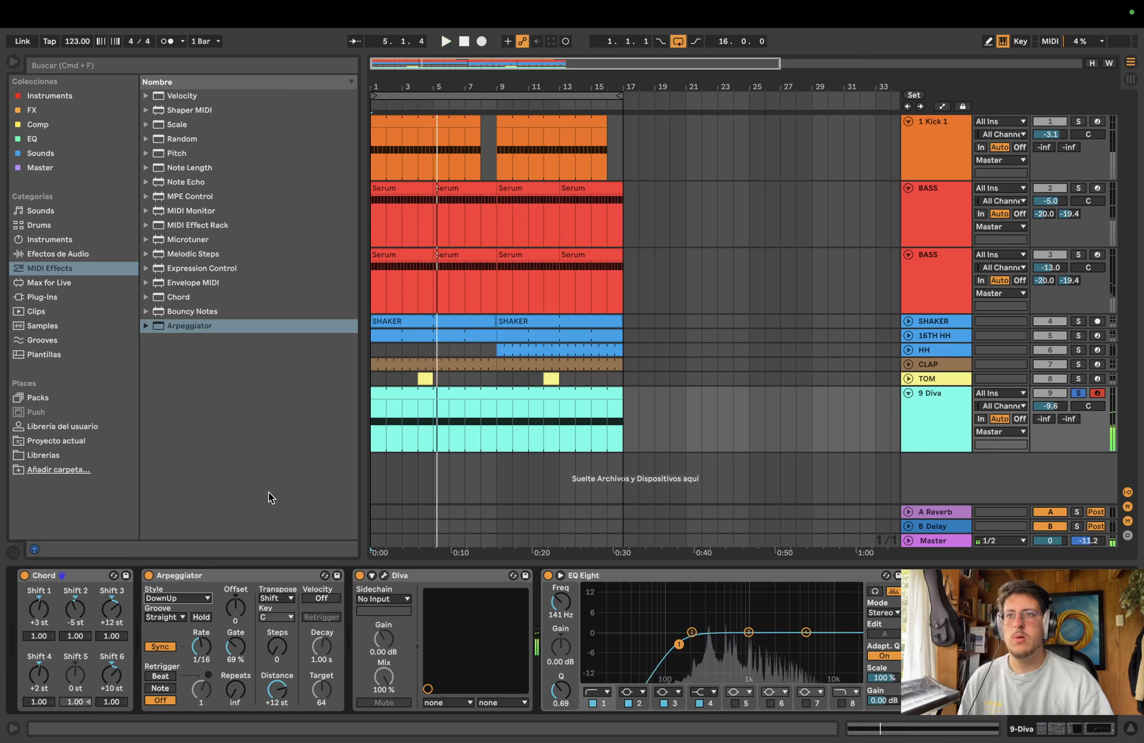
left_click(1078, 394)
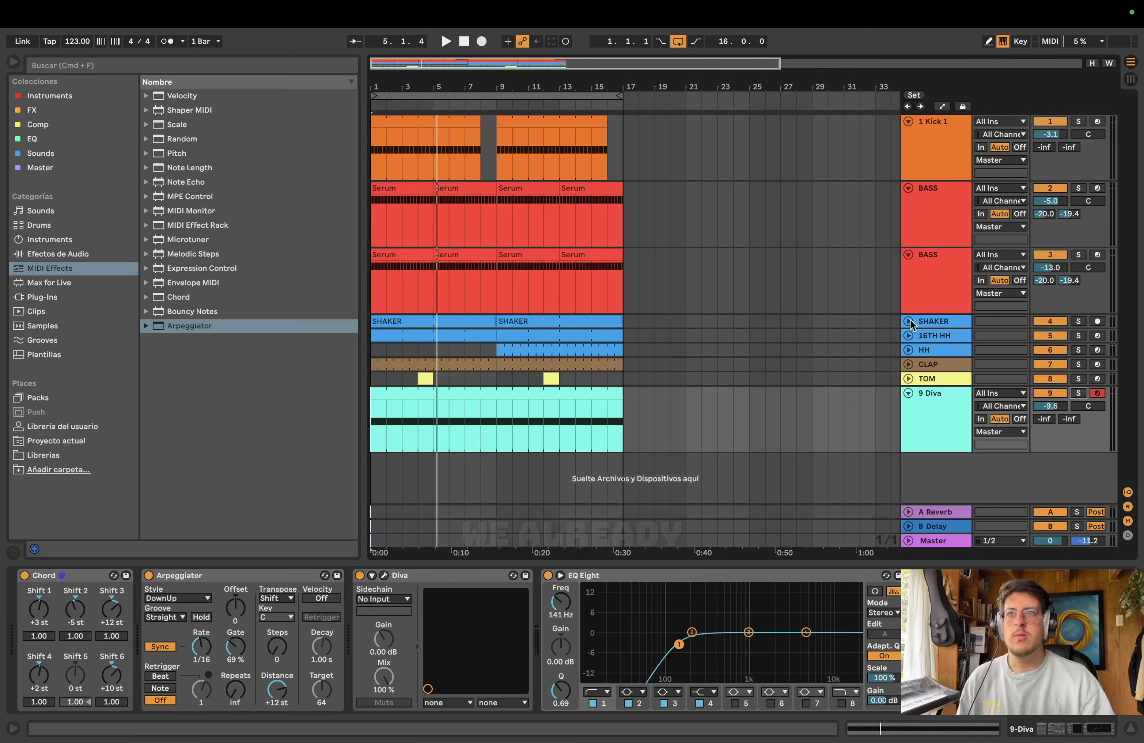
left_click(465, 41)
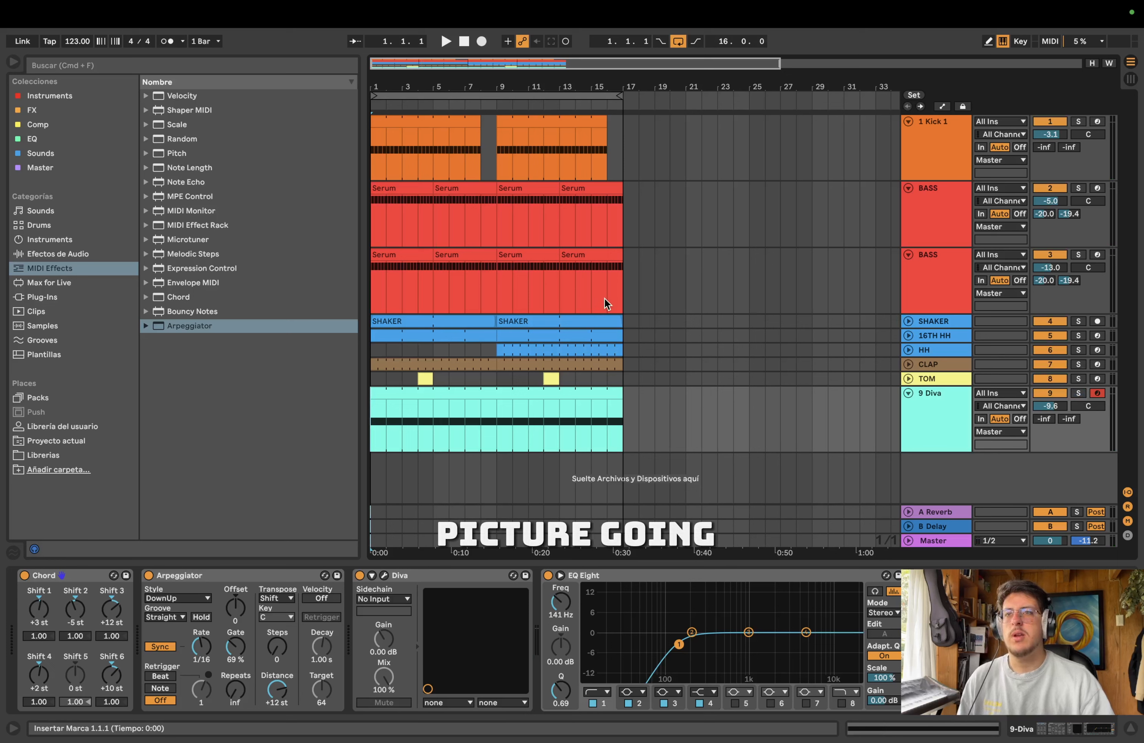
key("space")
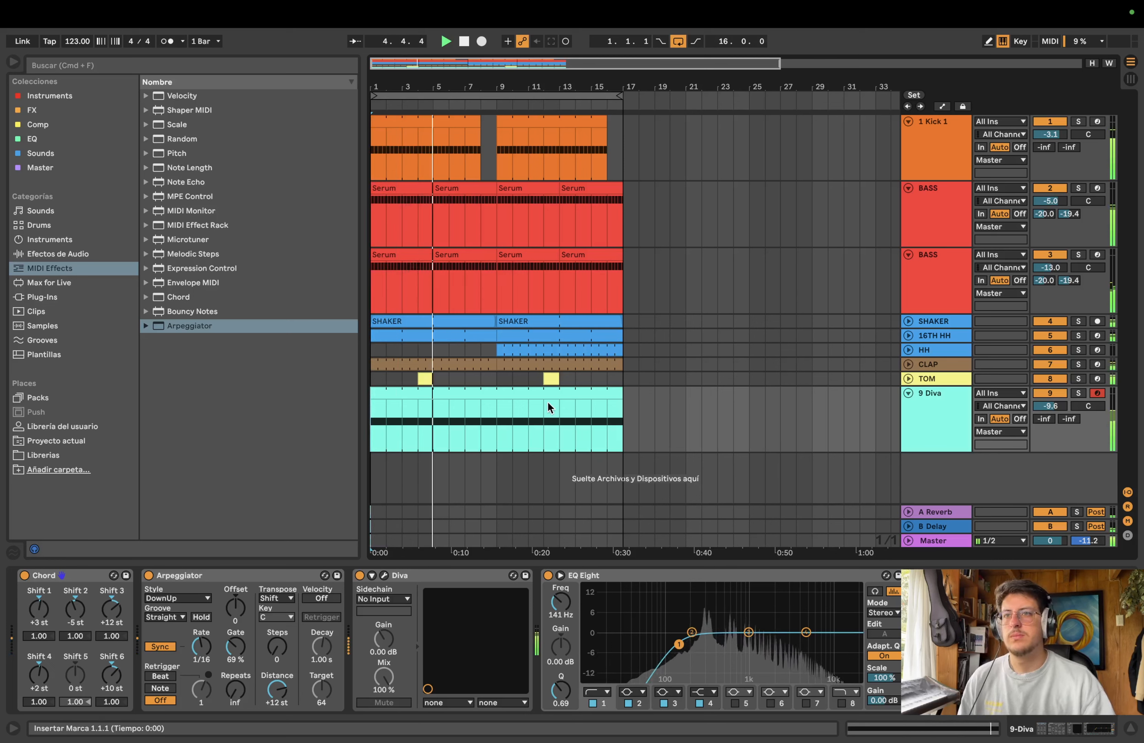
Step: Lower the TOM track's volume to -0.2 dB and leave the track collapsed
left_click(908, 379)
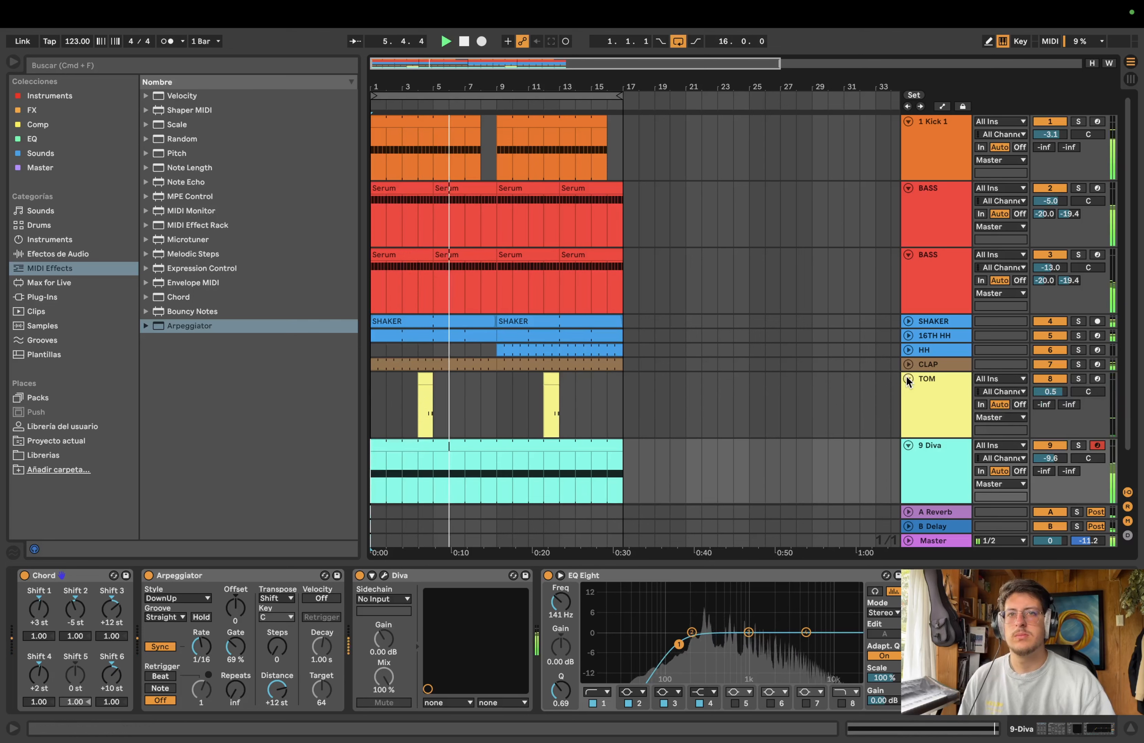
left_click_drag(1050, 392, 1050, 393)
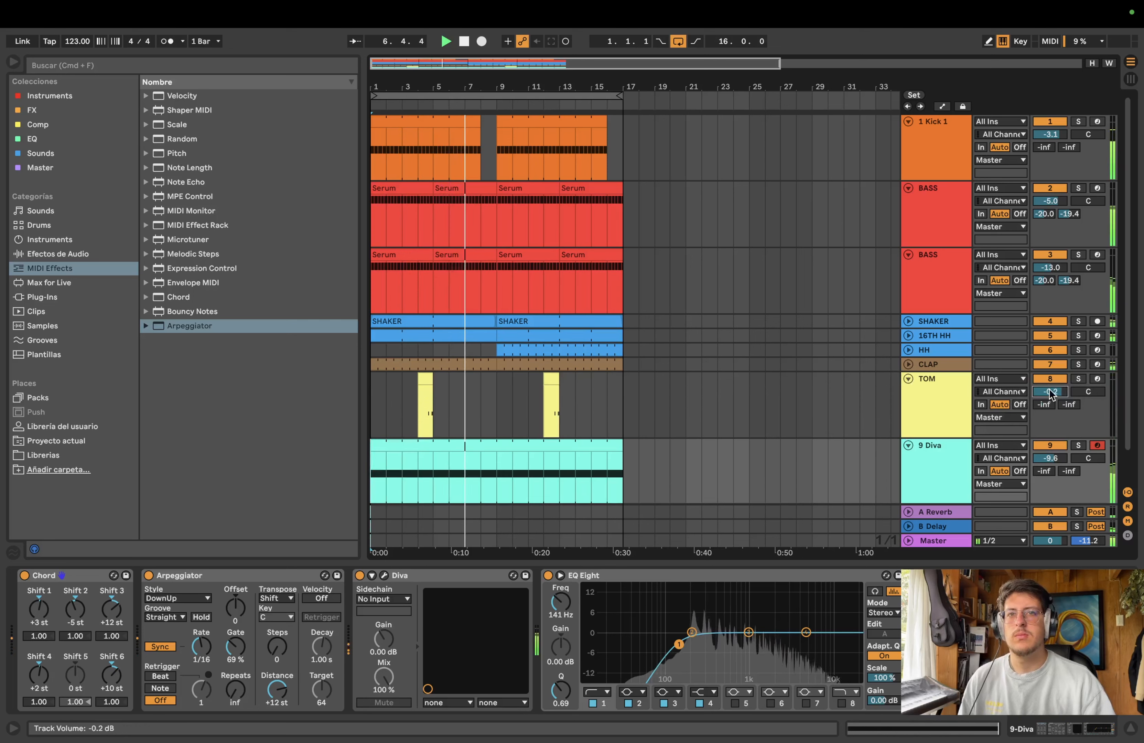
left_click(908, 379)
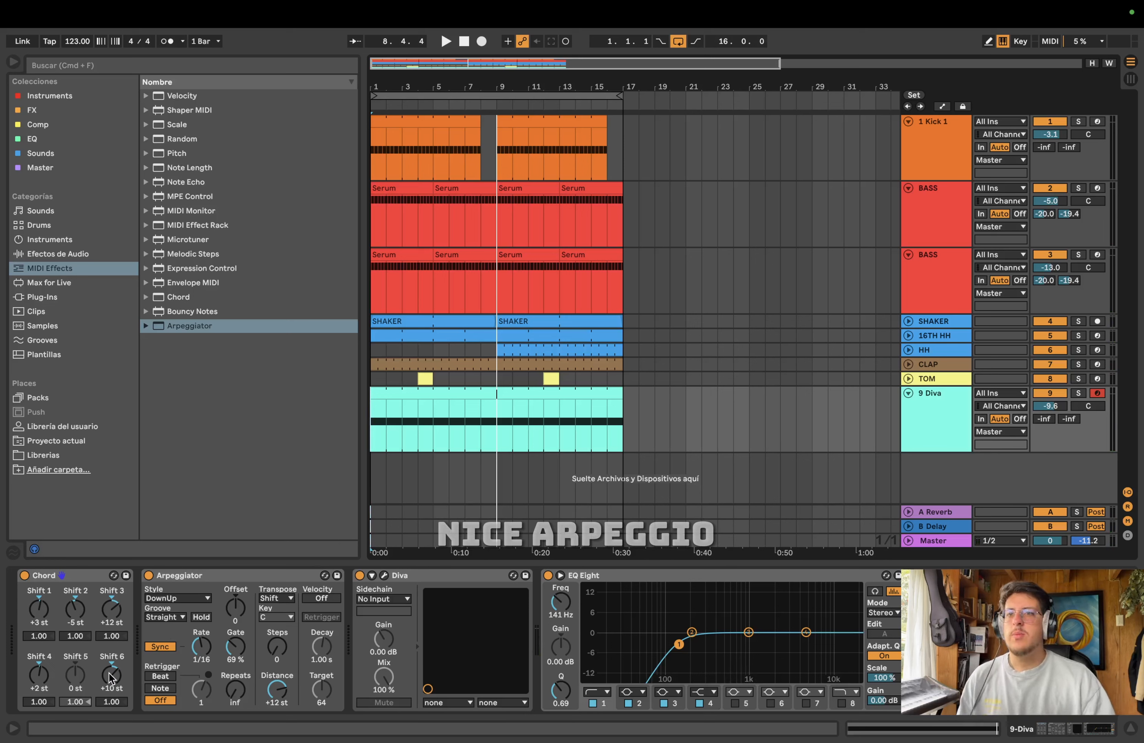
Step: Set Chord Shift 6 to +7 semitones and listen to the arpeggio with the full arrangement
left_click_drag(110, 678, 110, 685)
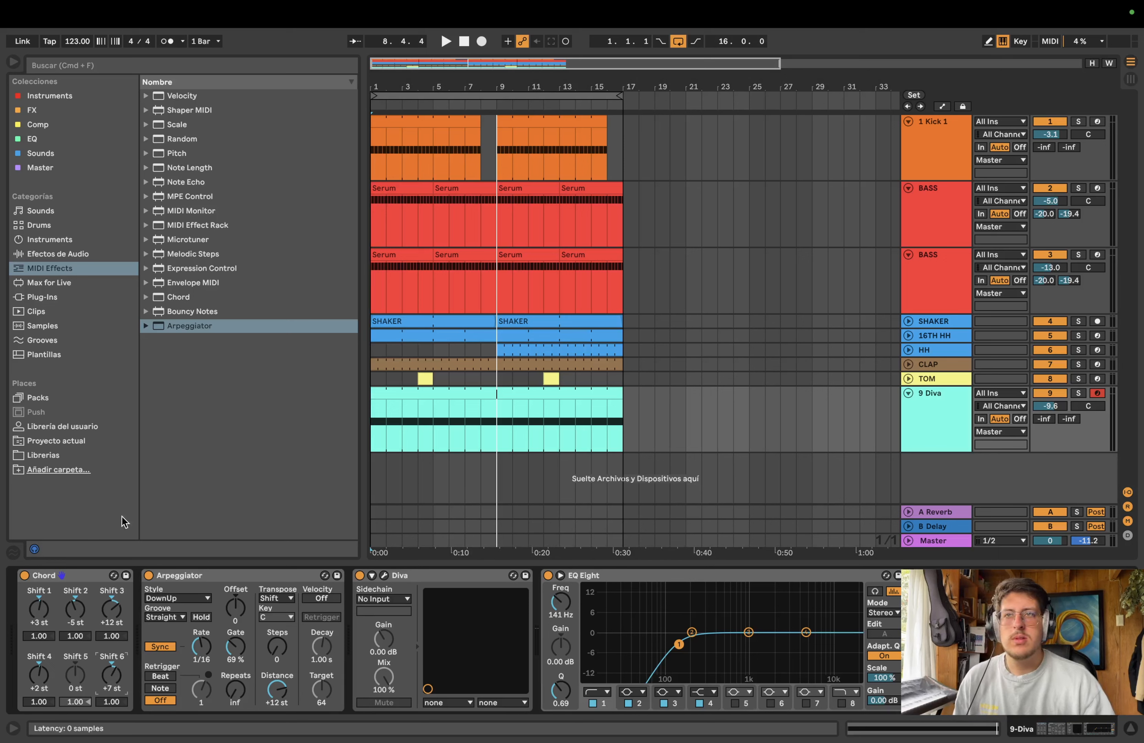
left_click(464, 42)
key("space")
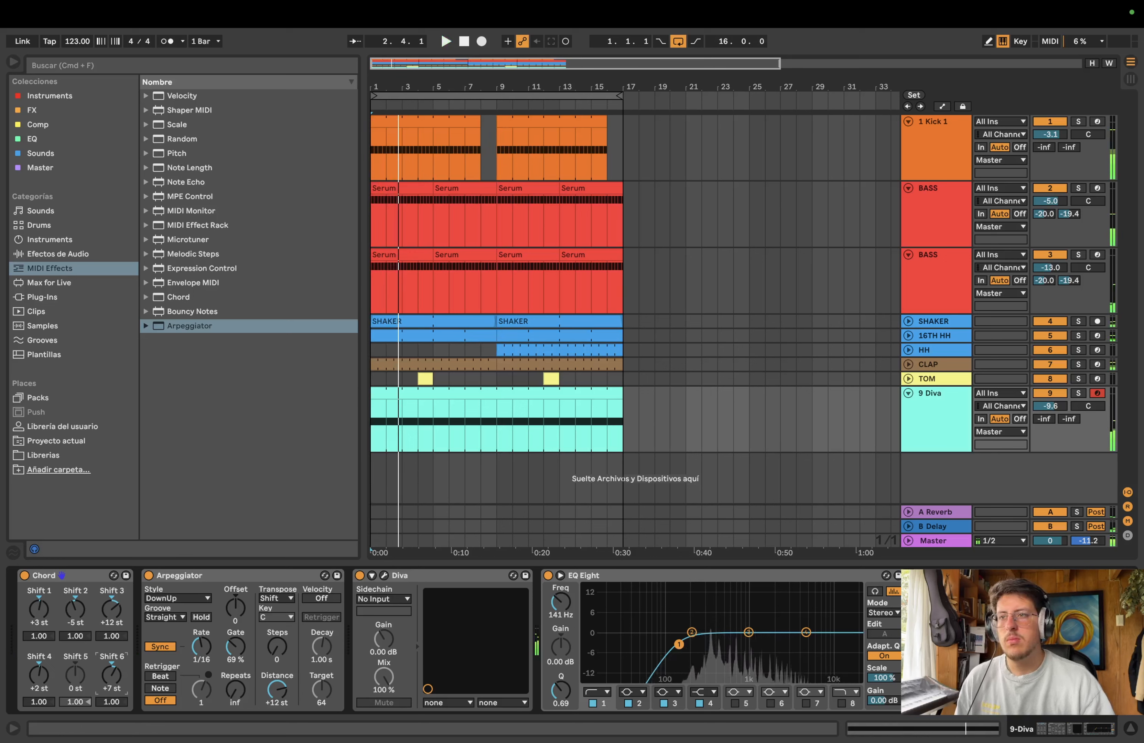
key("space")
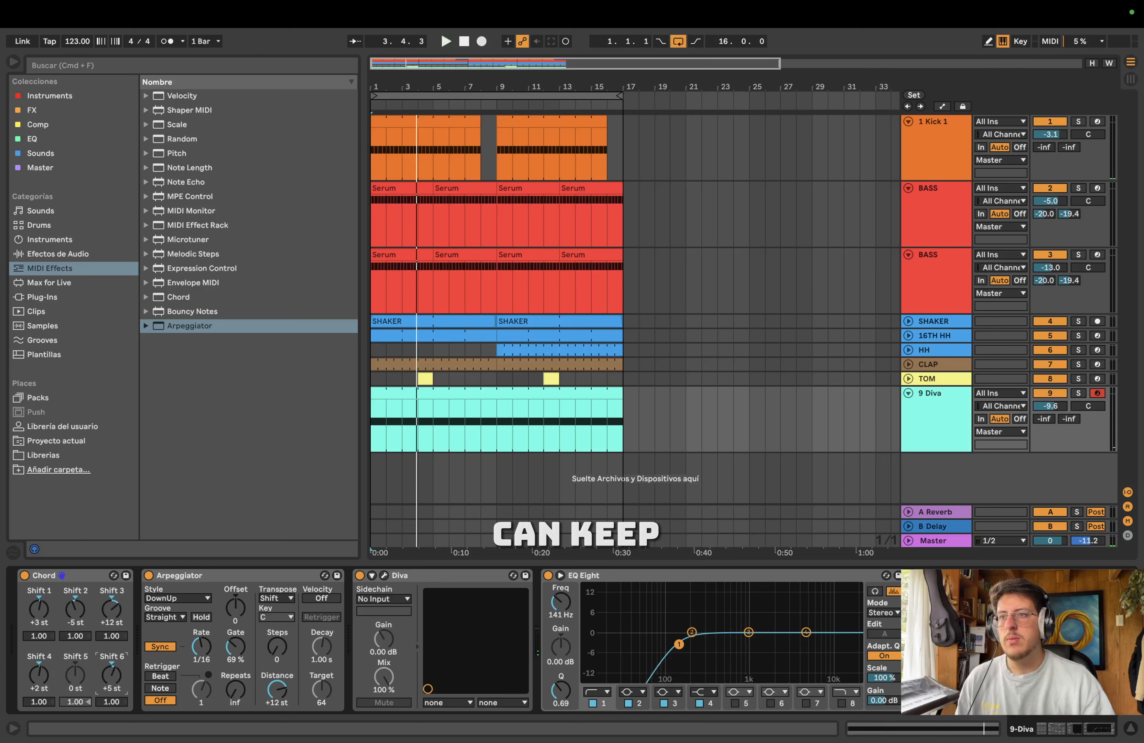
key("space")
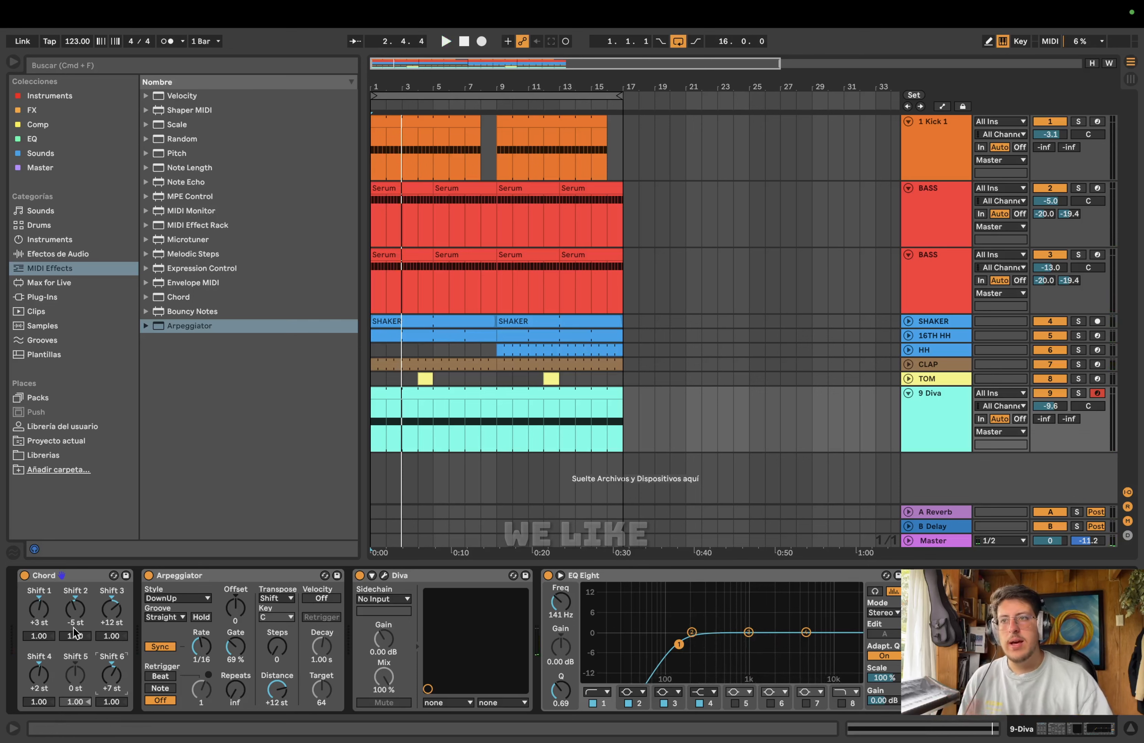
Step: Create a MIDI track below Diva, take its input from 9-Diva Post FX and arm it for recording
left_click(941, 420)
key("super+shift+t")
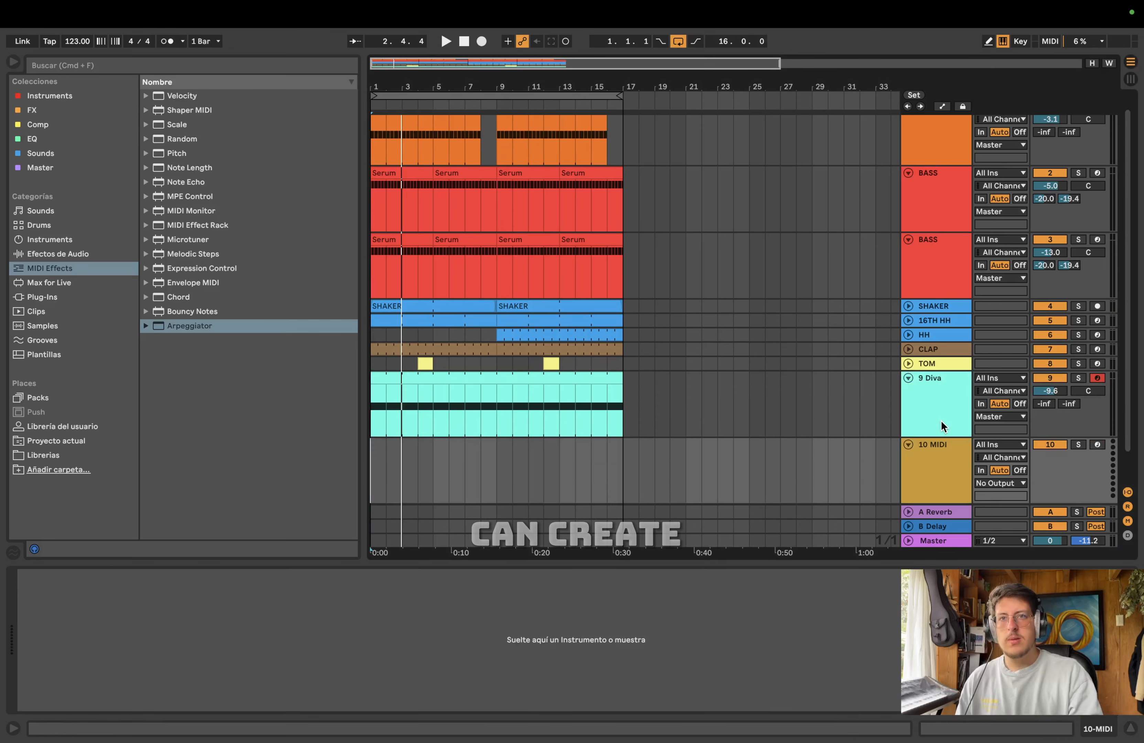
left_click(1002, 445)
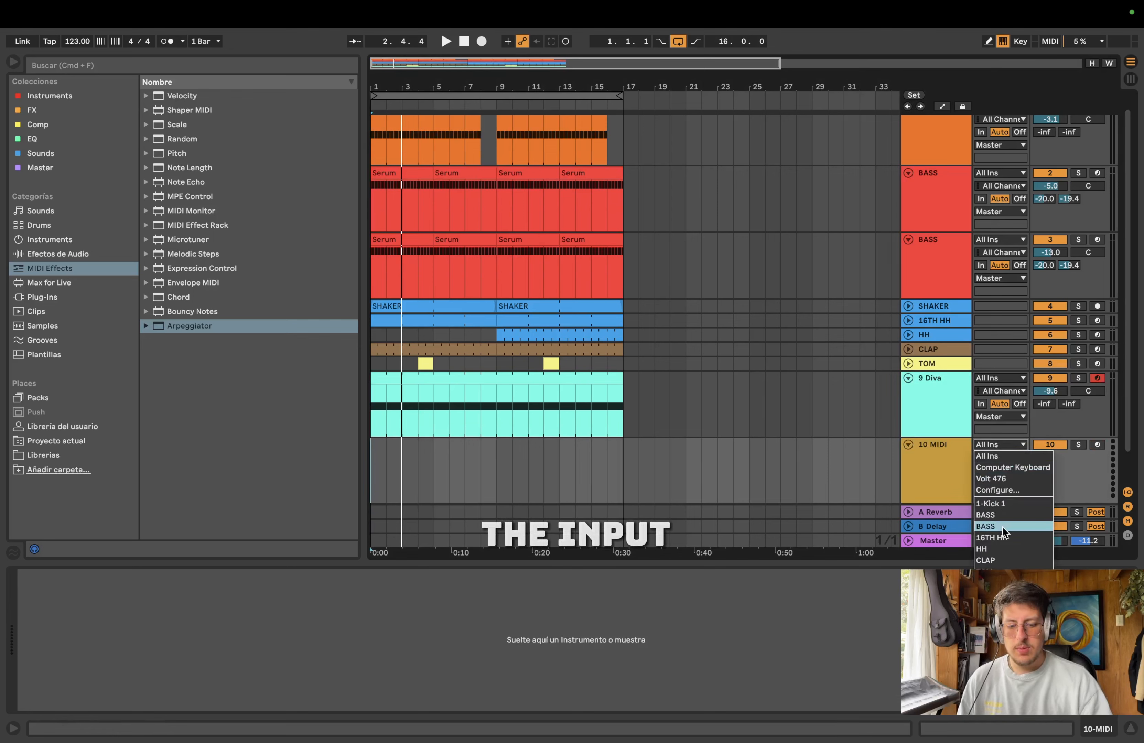
left_click(1022, 535)
left_click(931, 381)
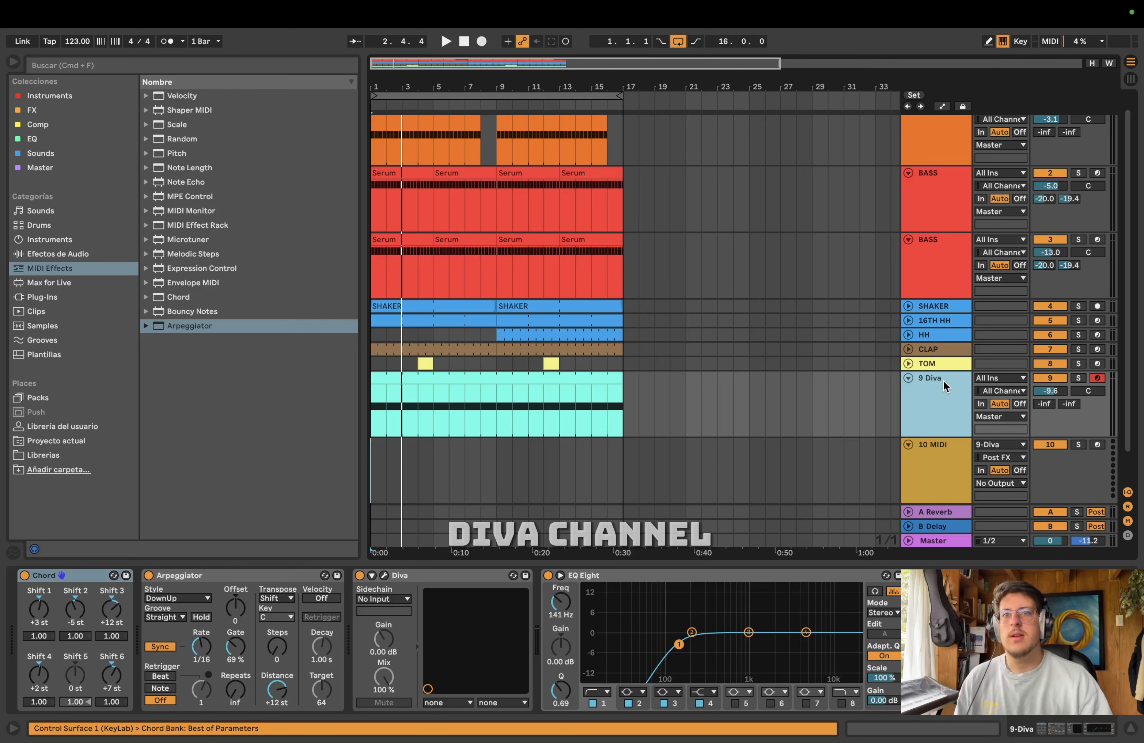
left_click(1098, 445)
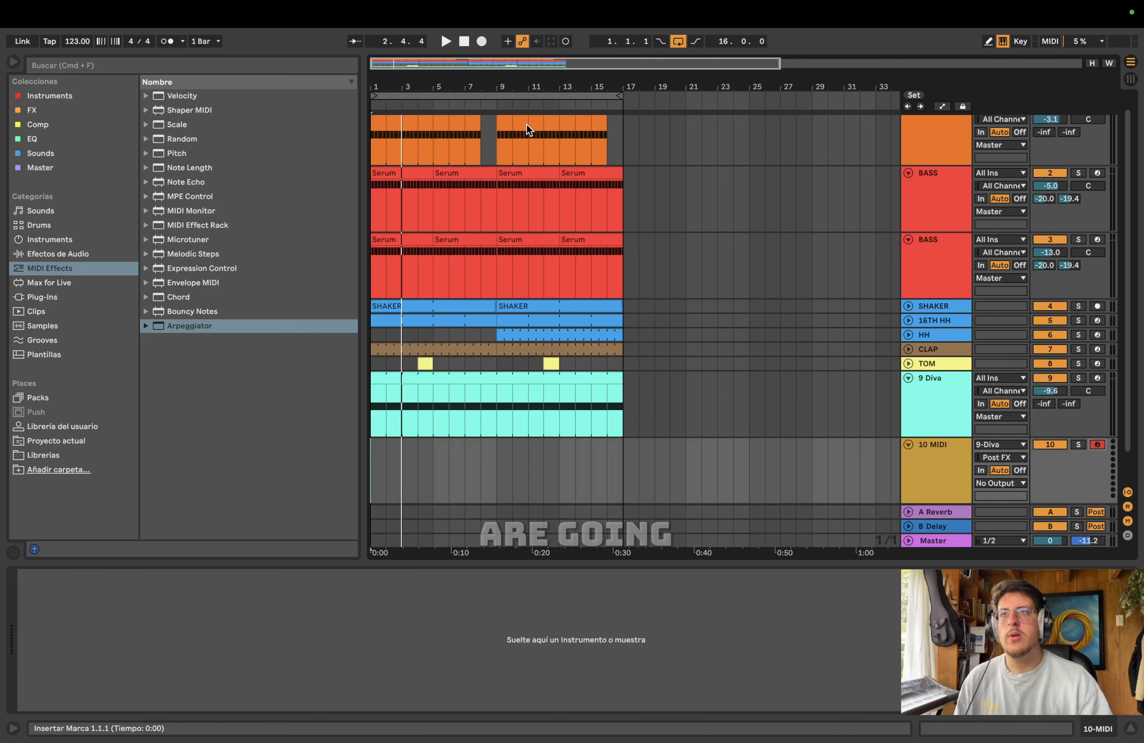
Step: Record four bars of the Diva arpeggio onto the new MIDI track from the start of the arrangement
left_click(465, 43)
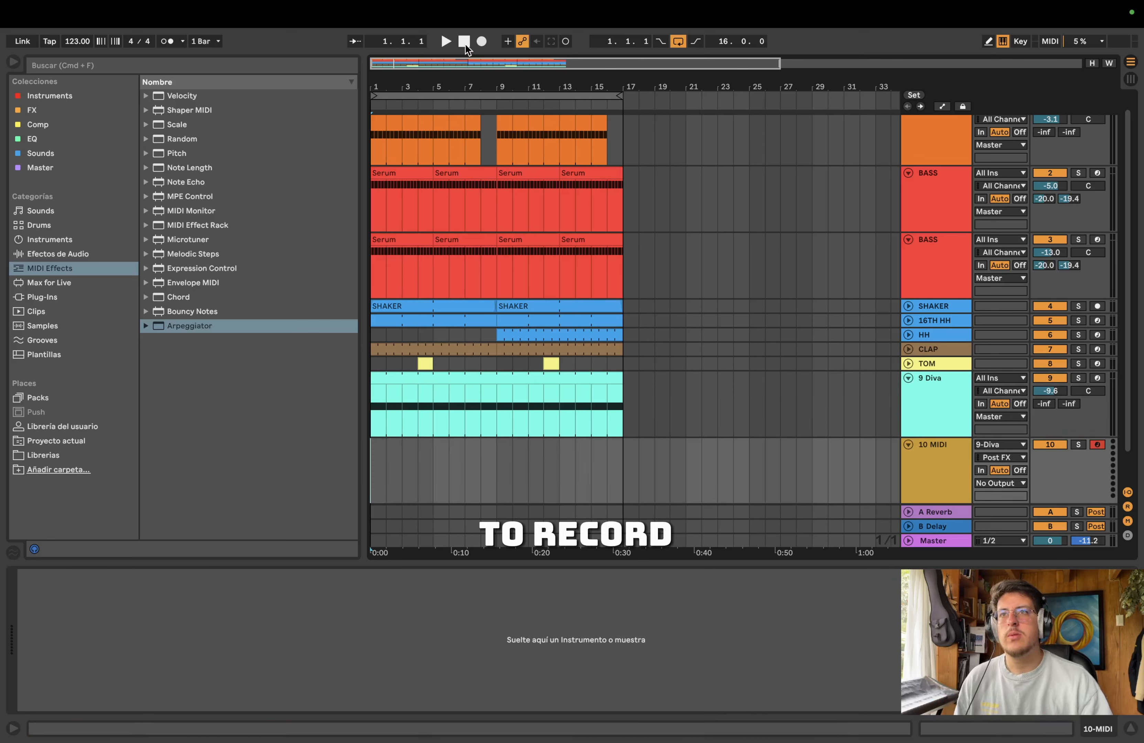
left_click(482, 41)
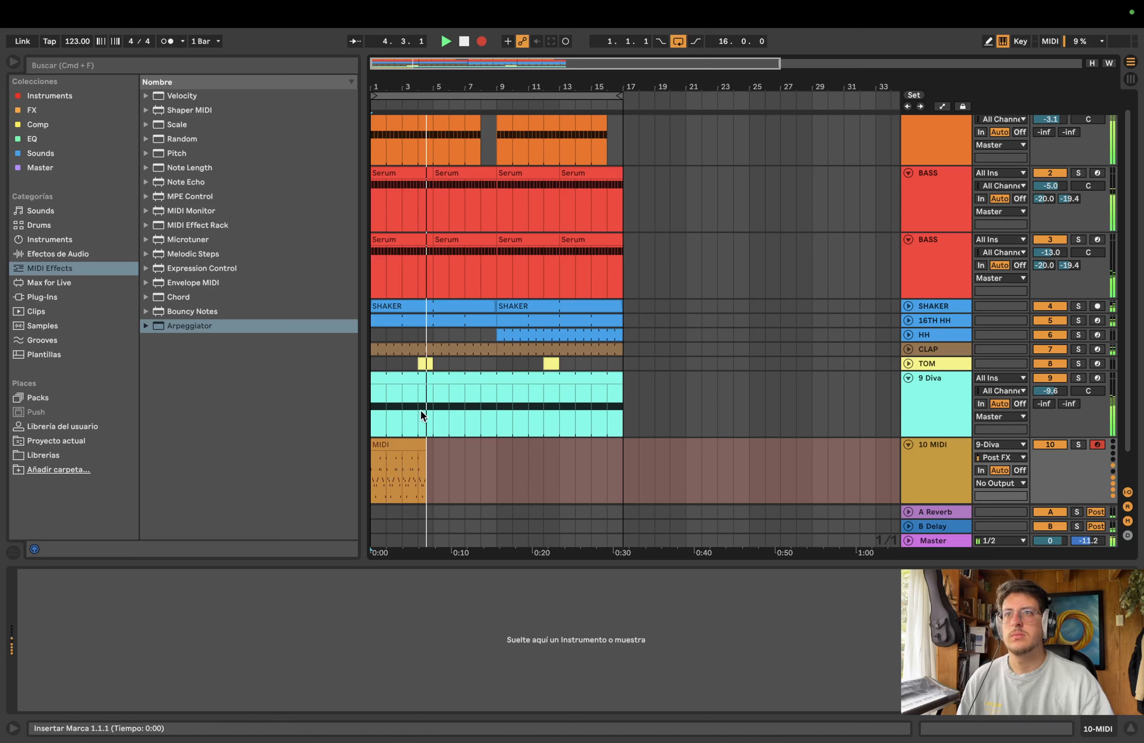
key("space")
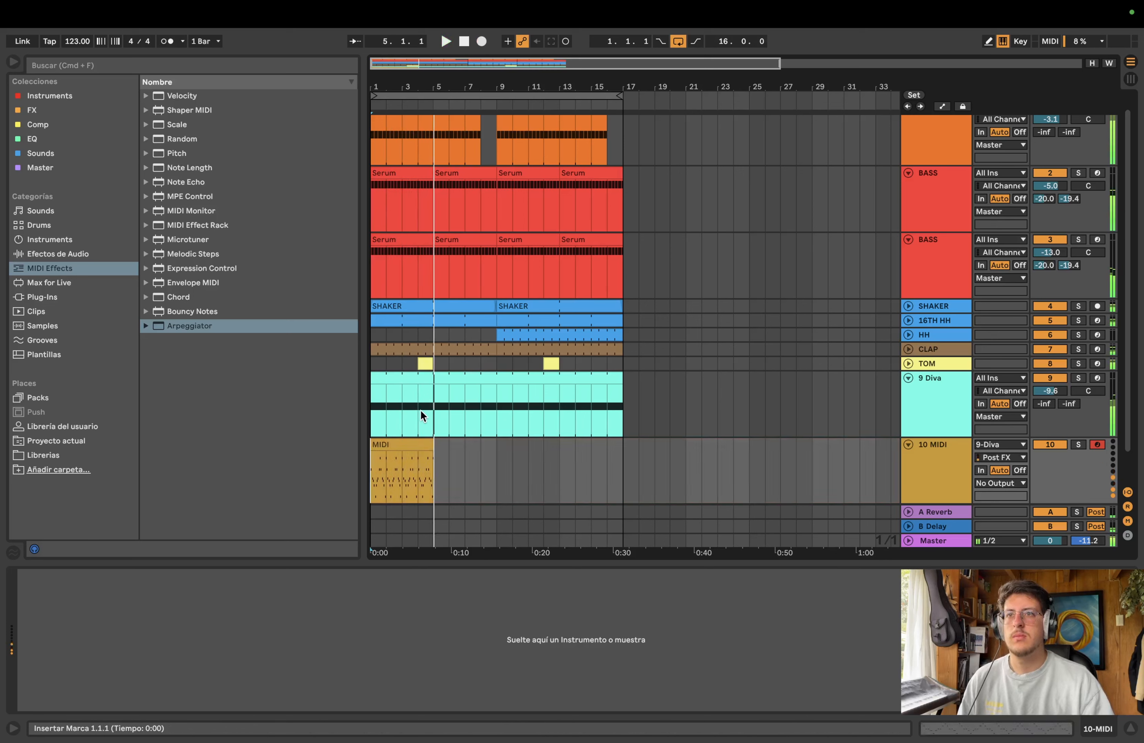
Step: Switch off and fold the Diva track's Chord and Arpeggiator effects, and move the recorded clip to the start of the Diva track
left_click(428, 449)
left_click(946, 398)
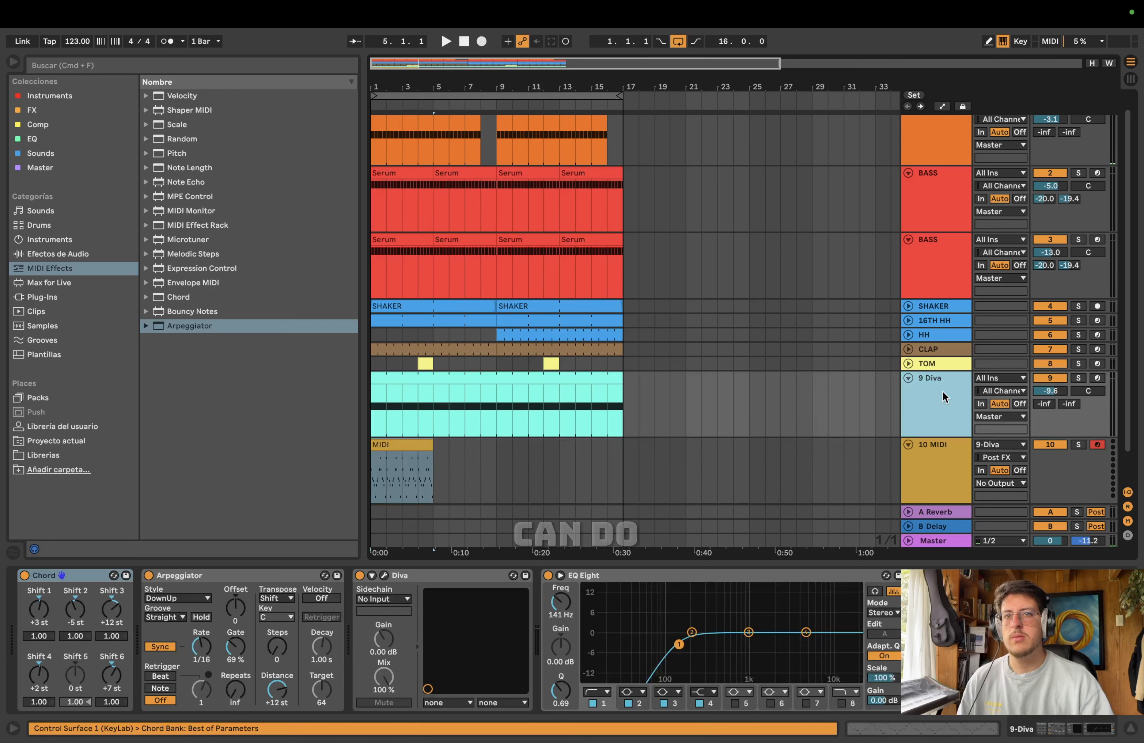
double_click(38, 577)
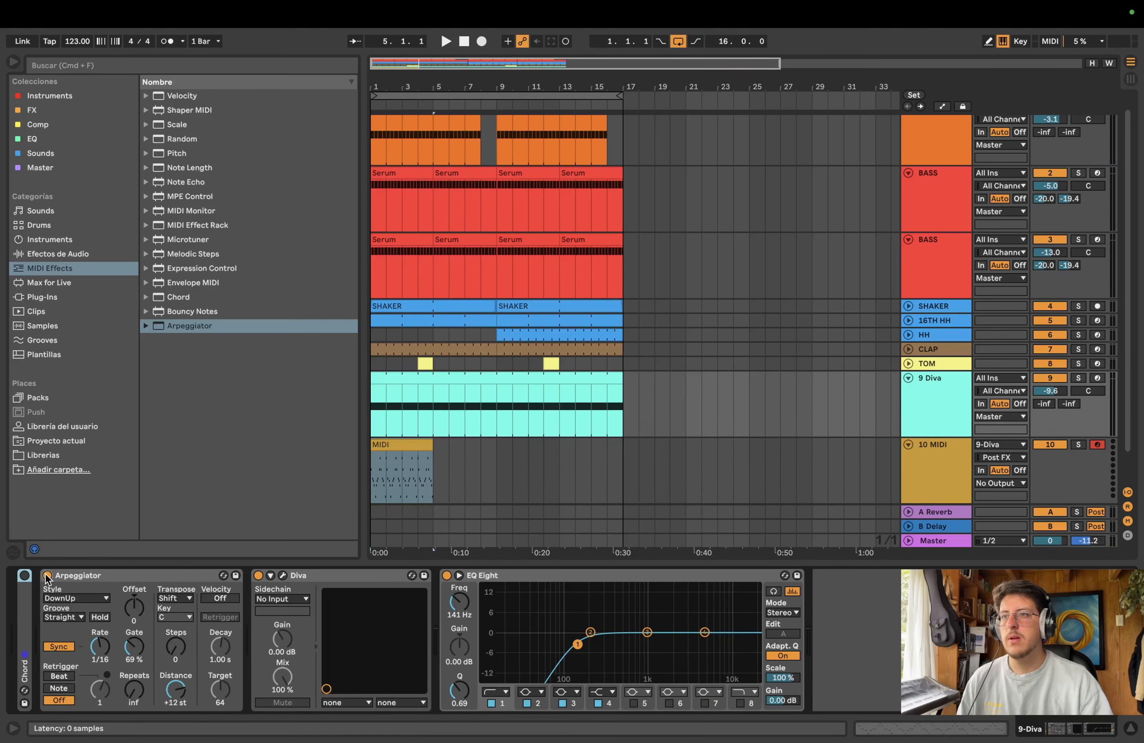
double_click(47, 577)
left_click_drag(399, 443, 404, 382)
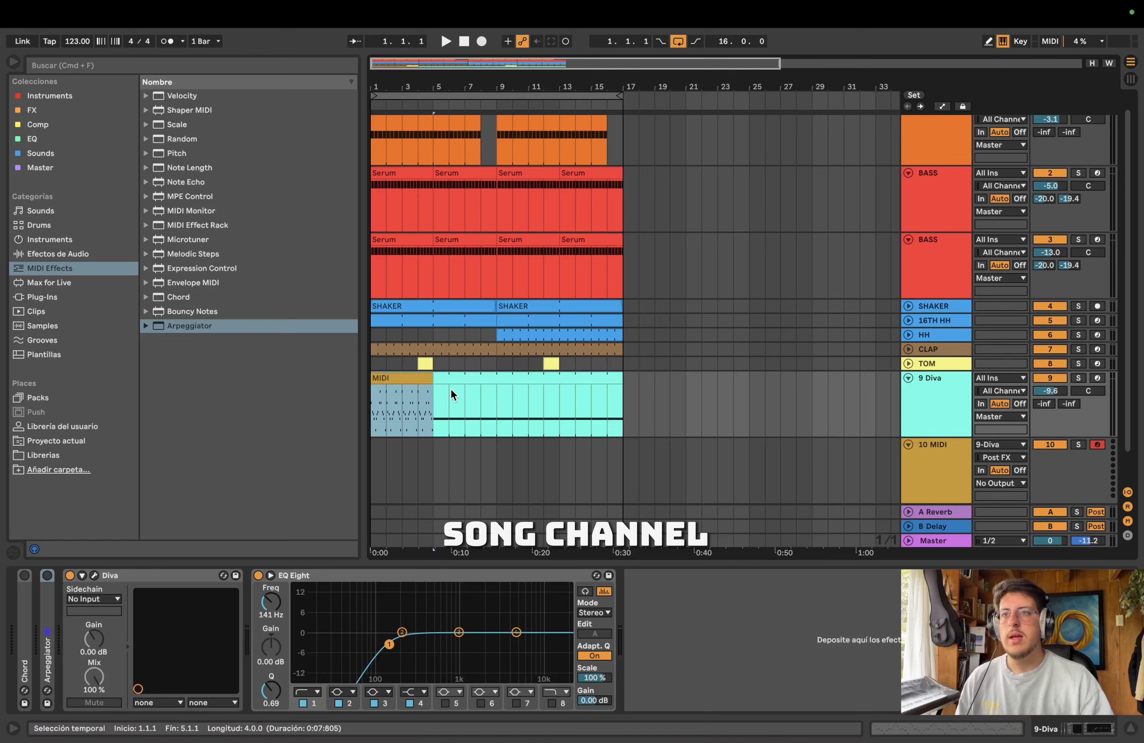
Step: Open the recorded clip on the Diva track and transpose its first note down to A3
double_click(413, 380)
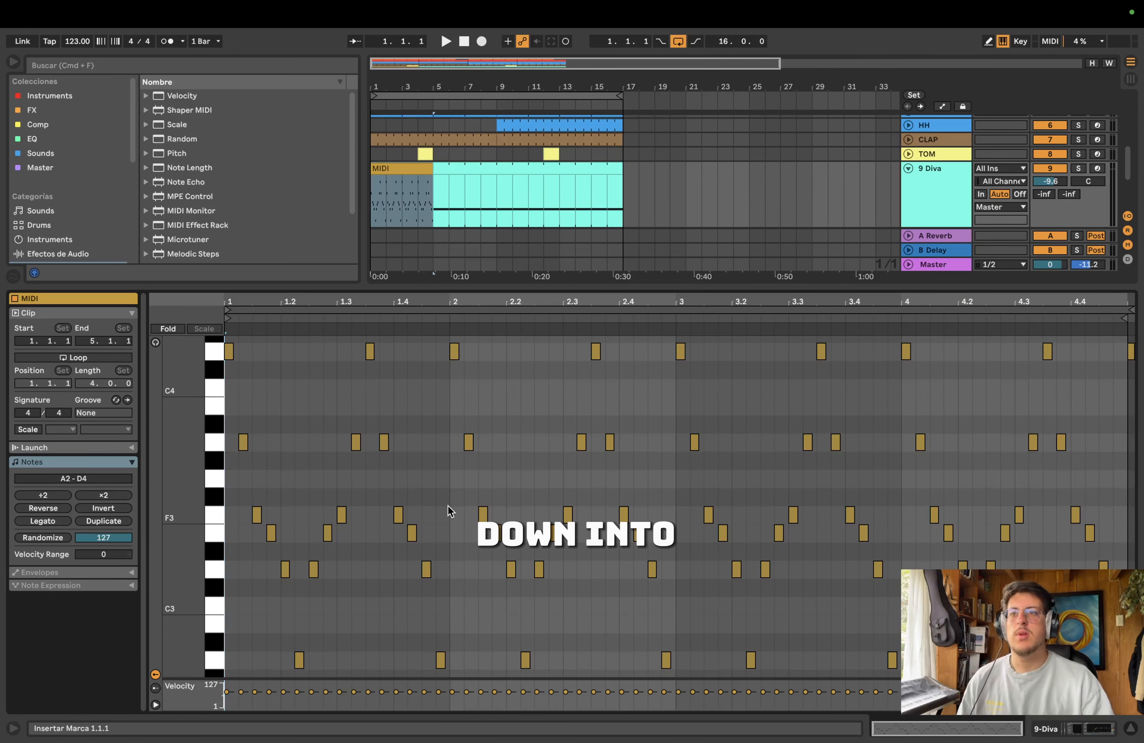
scroll(447, 505, "up", 2)
scroll(448, 505, "down", 3)
scroll(448, 510, "up", 1)
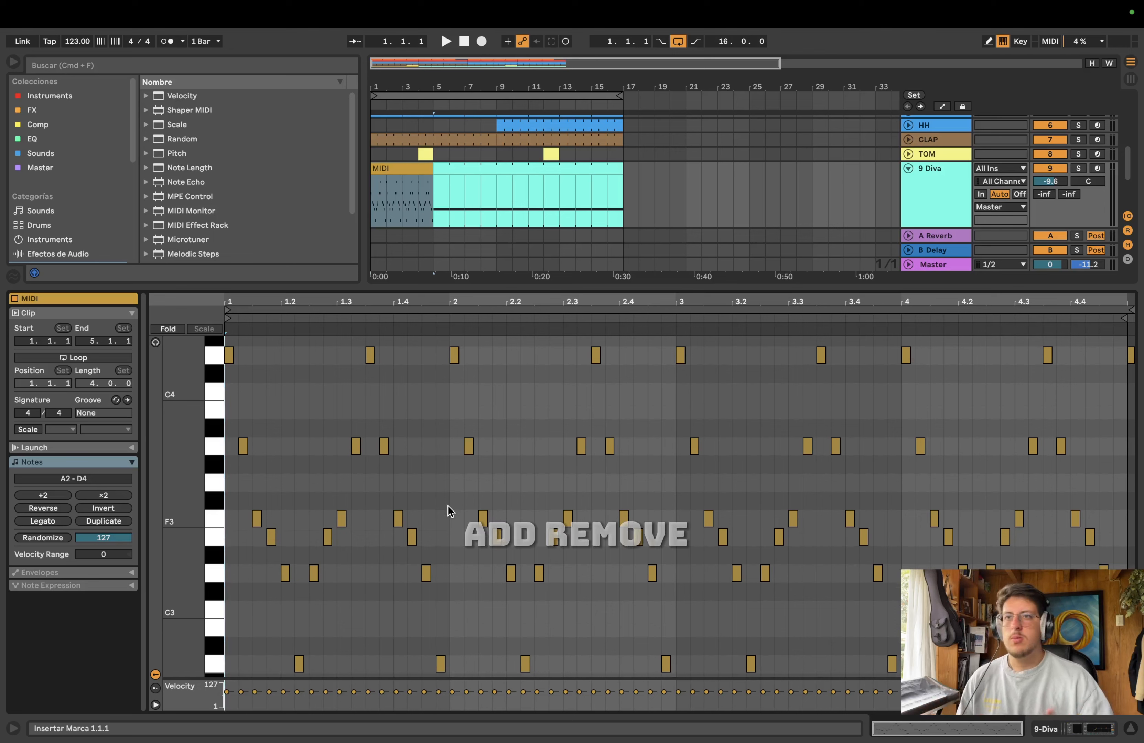
scroll(340, 446, "up", 1)
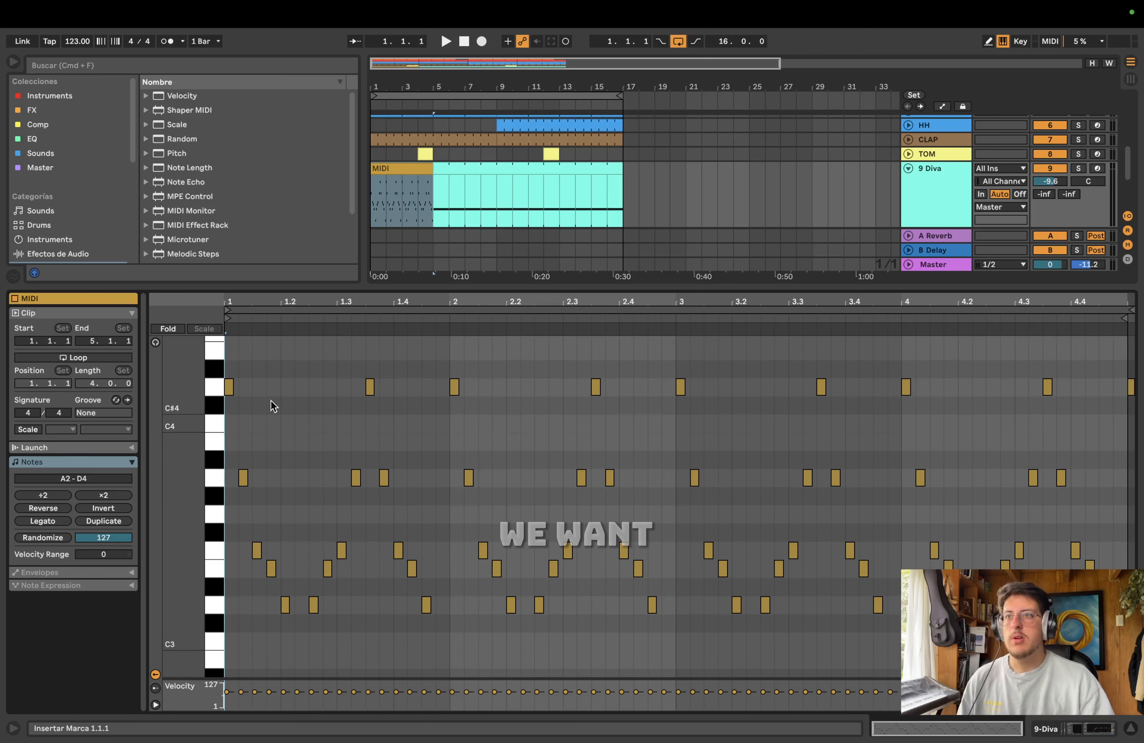
left_click(226, 387)
key("Down")
key("Down")
key("Down")
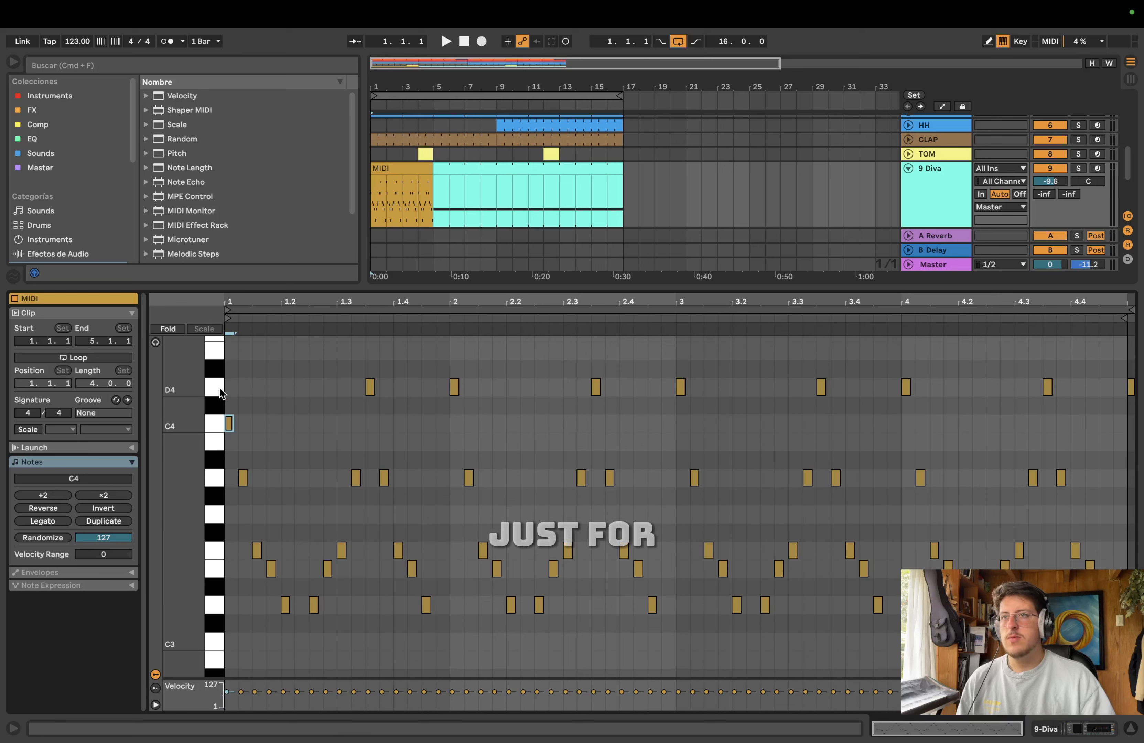
key("Down")
key("Down")
key("Down")
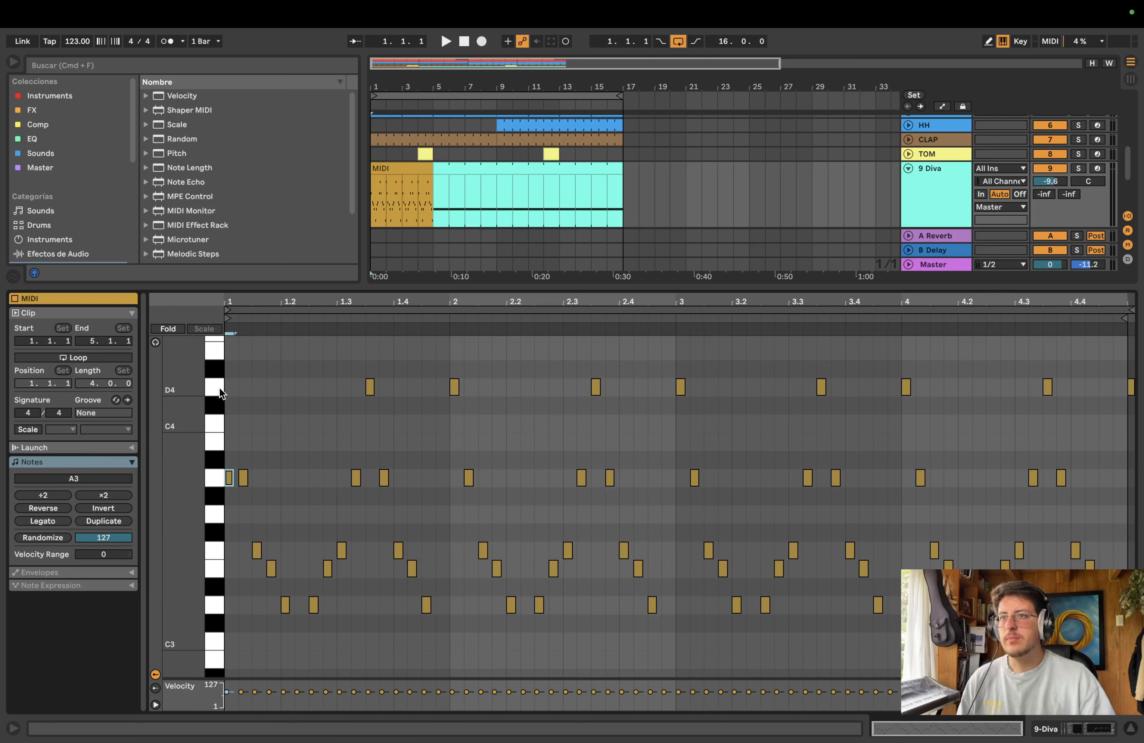
Step: Raise the clip's first note to A#3 and lower the D4 note at 1.3.3 to A#3
key("Up")
left_click_drag(338, 372, 383, 391)
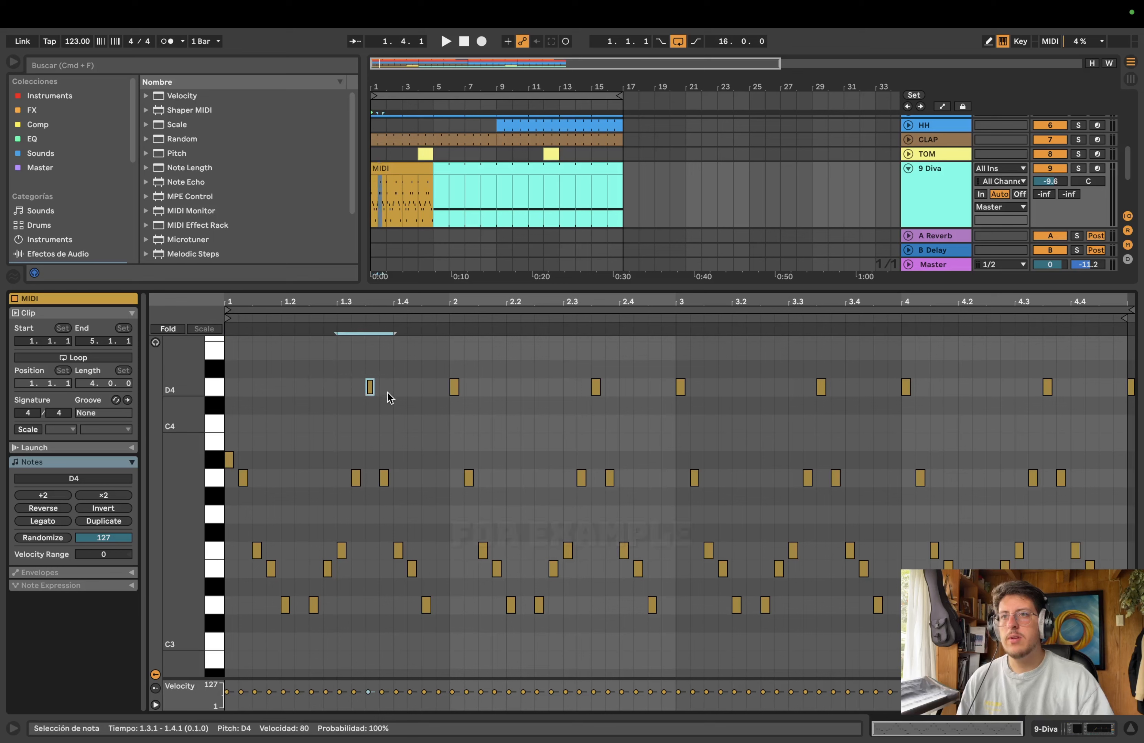
key("Down")
key("Down")
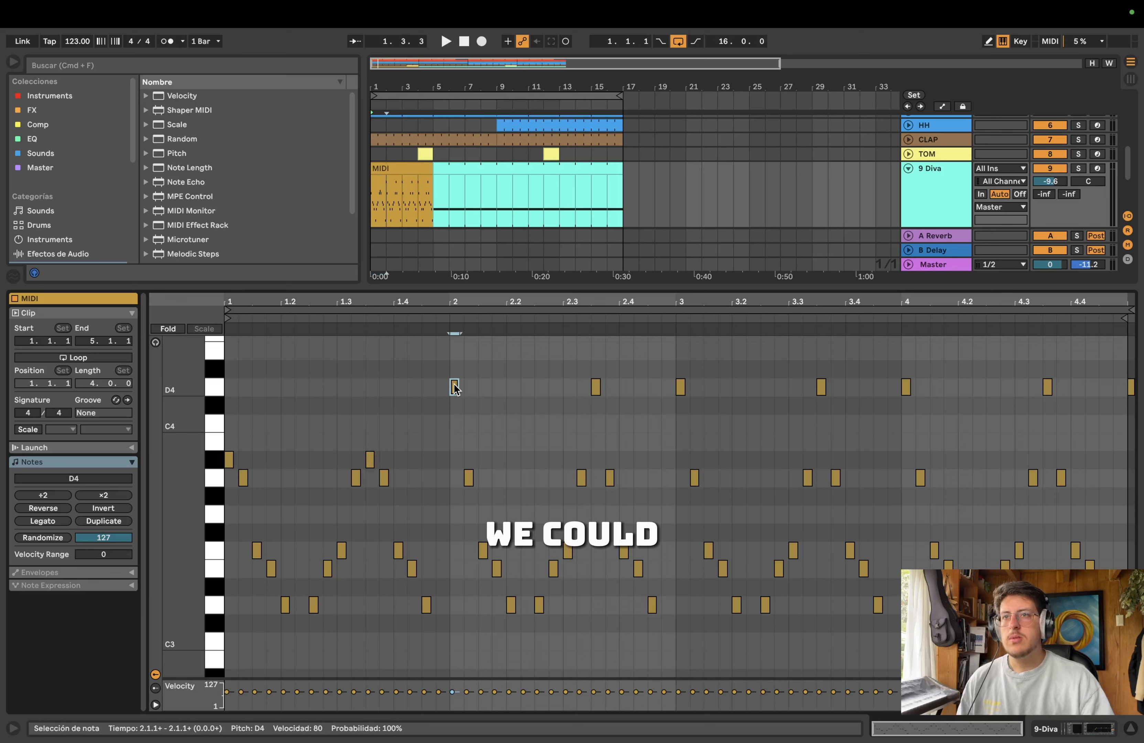
Step: Lower the D4 note at the start of bar 2 to C4 and the D4 note at 2.3.3 to G3
left_click_drag(435, 389, 465, 390)
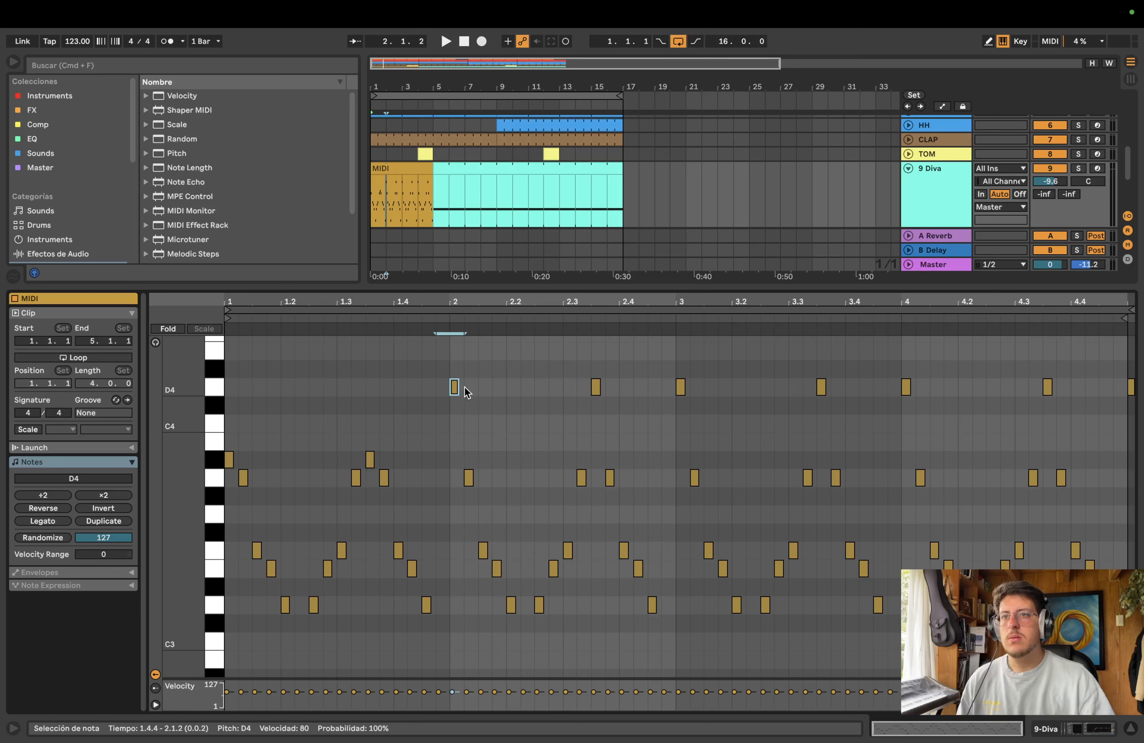
key("Down")
key("Down")
left_click_drag(588, 387, 625, 391)
key("Down")
key("Down")
key("Down")
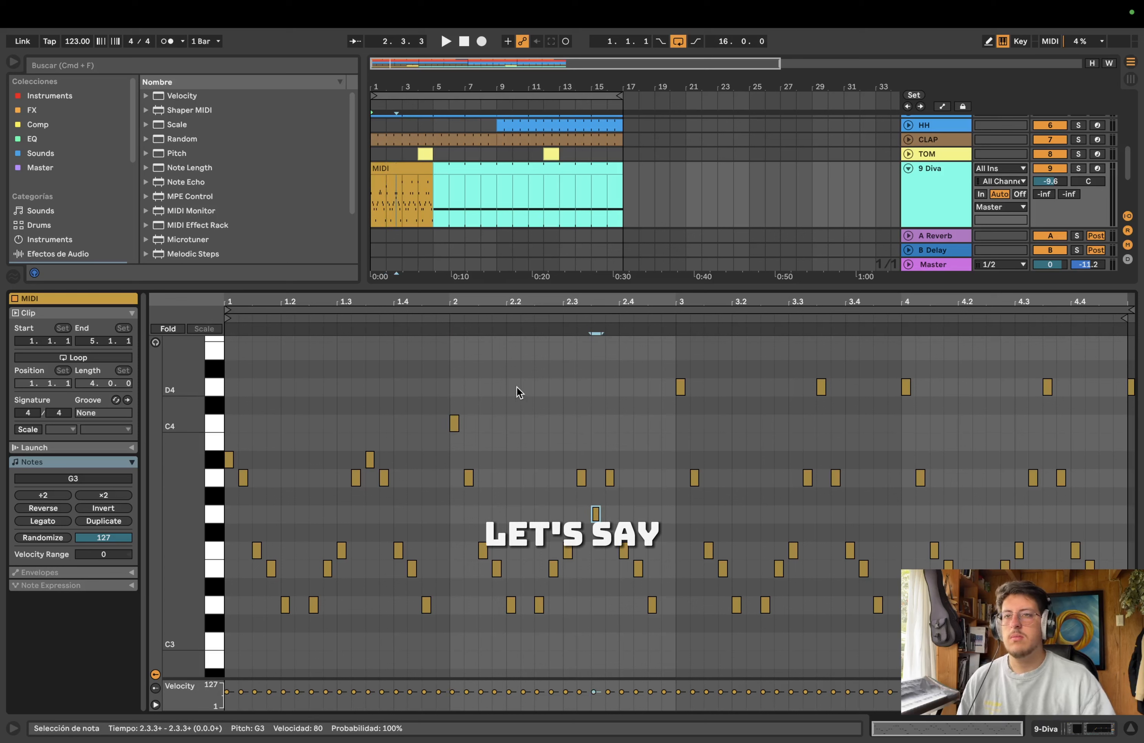
Step: Audition the melody, and lower the D4 note at 3.3.3 to C4 and the one at the start of bar 4 to G3
key("space")
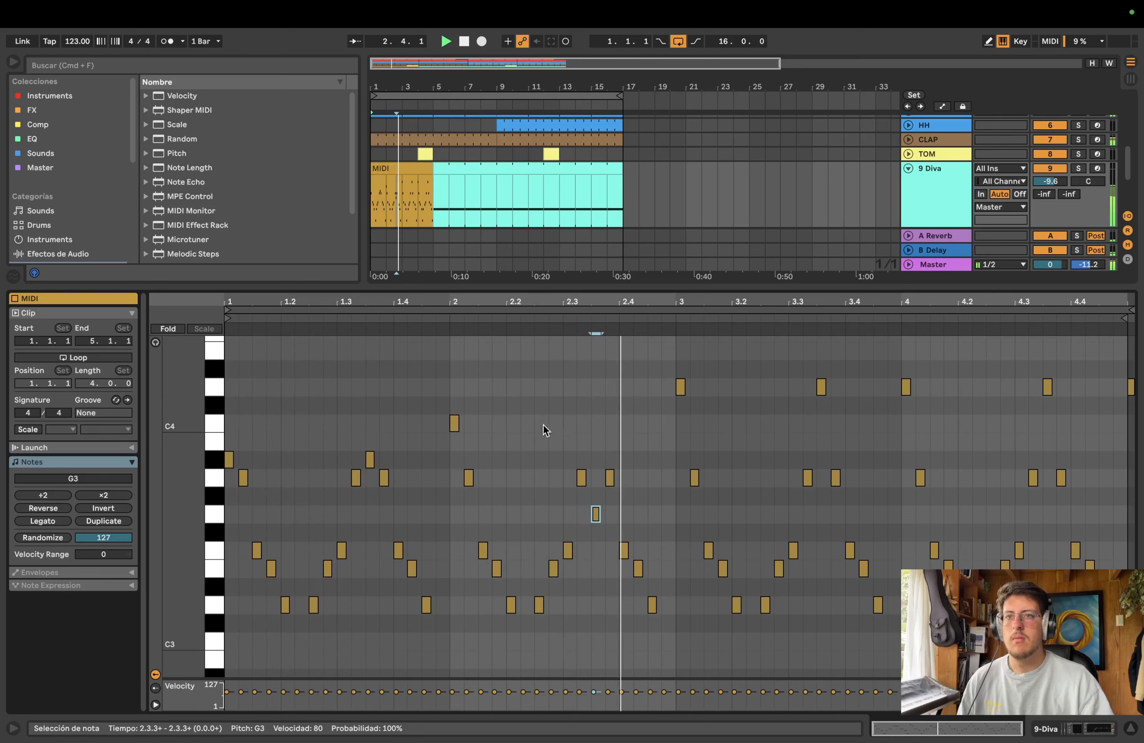
left_click(820, 392)
key("space")
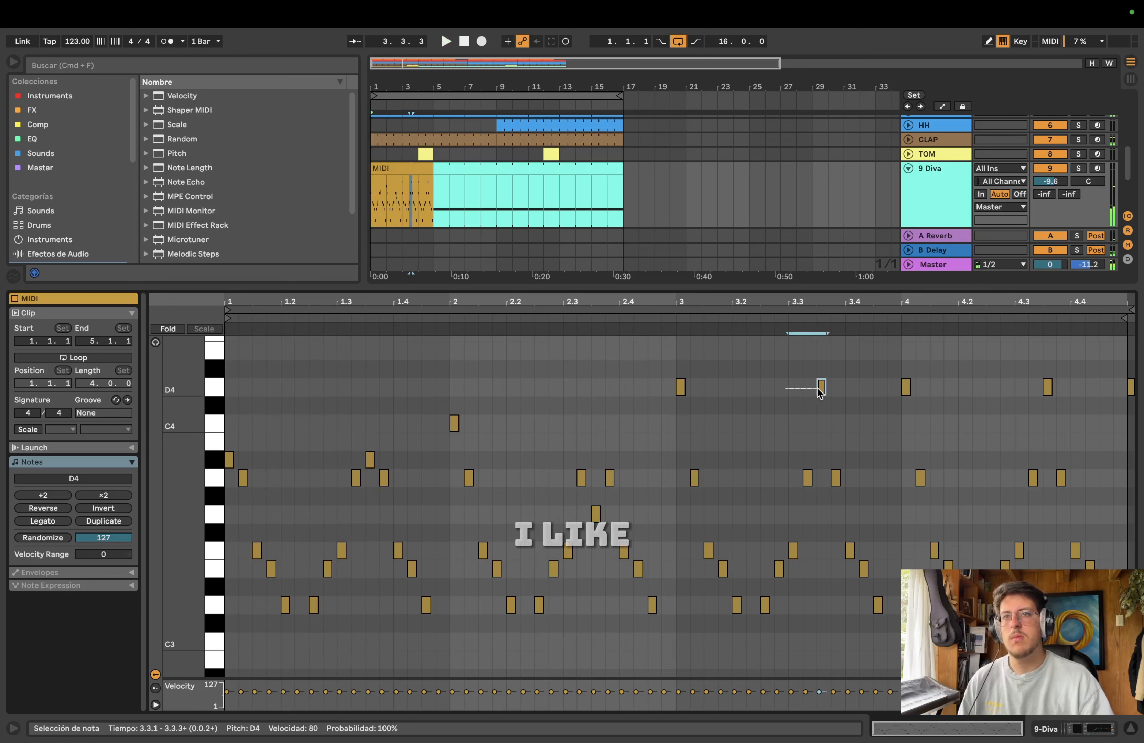
key("Down")
key("Down")
left_click(906, 389)
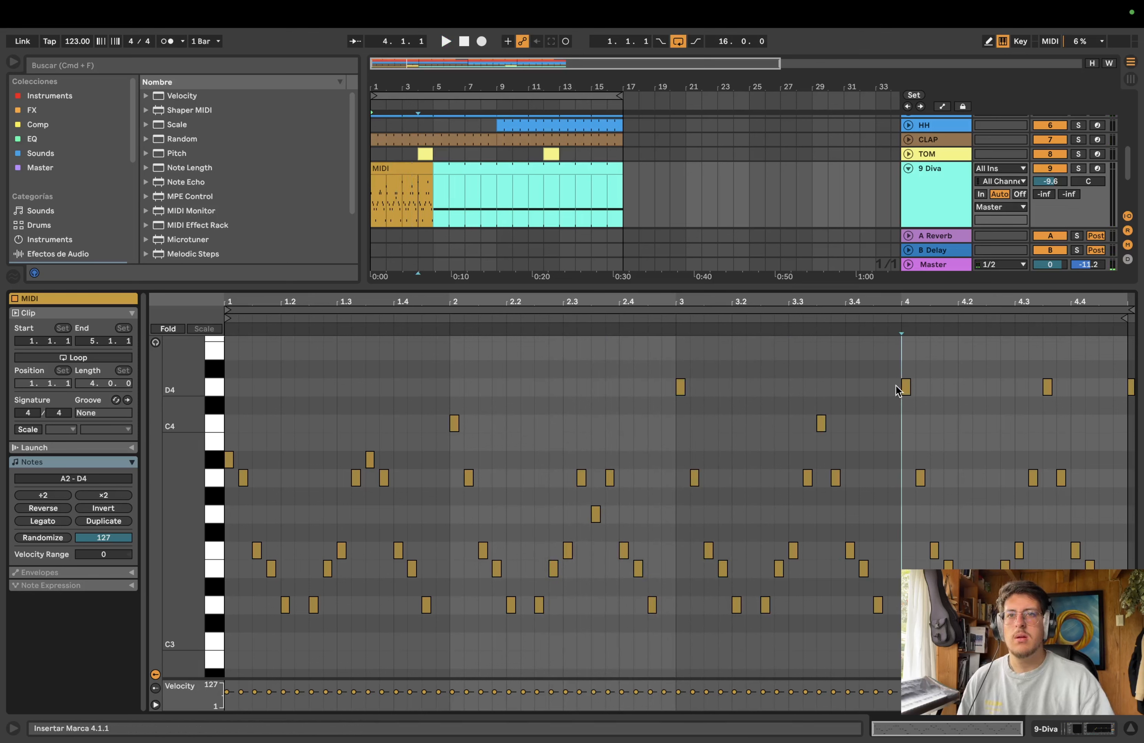
key("Down")
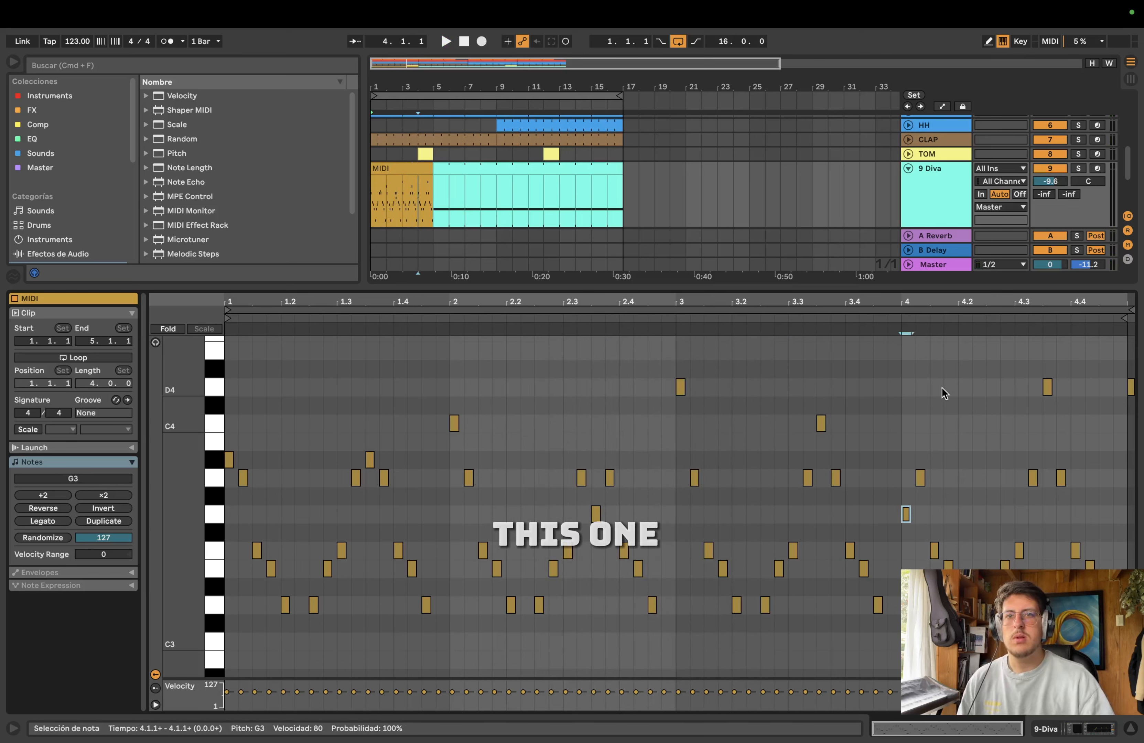
Step: Lower the D4 note at 4.3.3 to A#3 and raise the D3 note at 1.2.3 to G3
left_click(1047, 386)
key("Down")
key("Down")
key("Down")
key("Down")
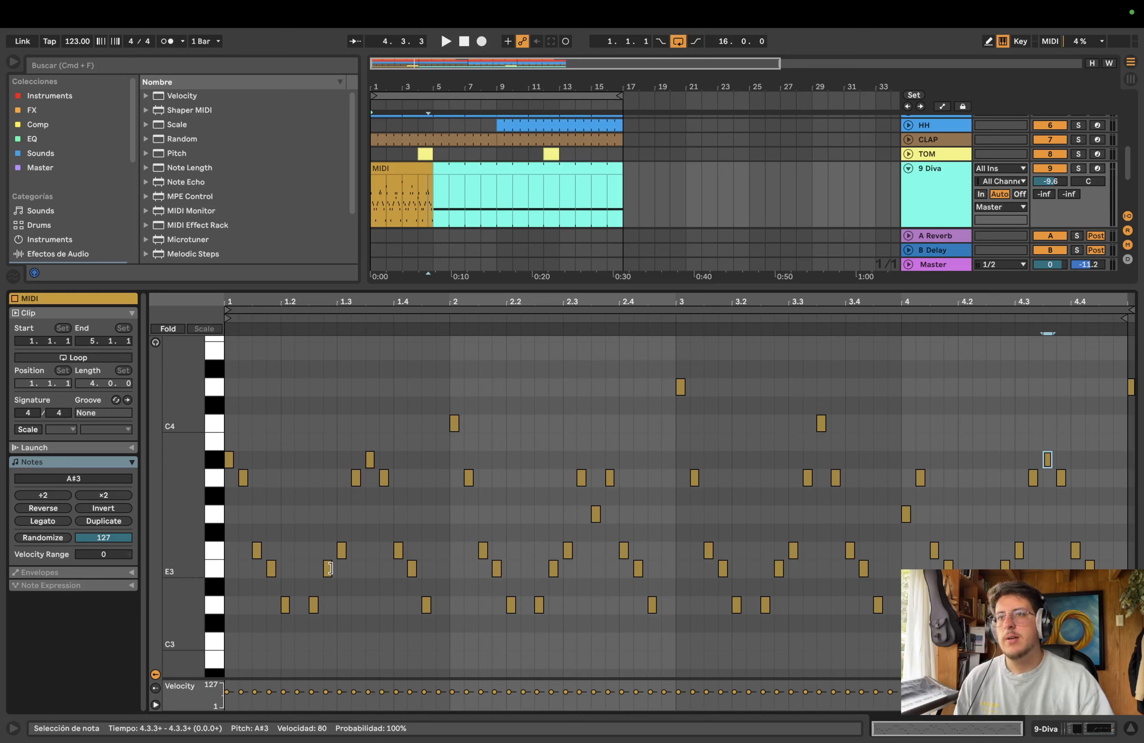
left_click(312, 605)
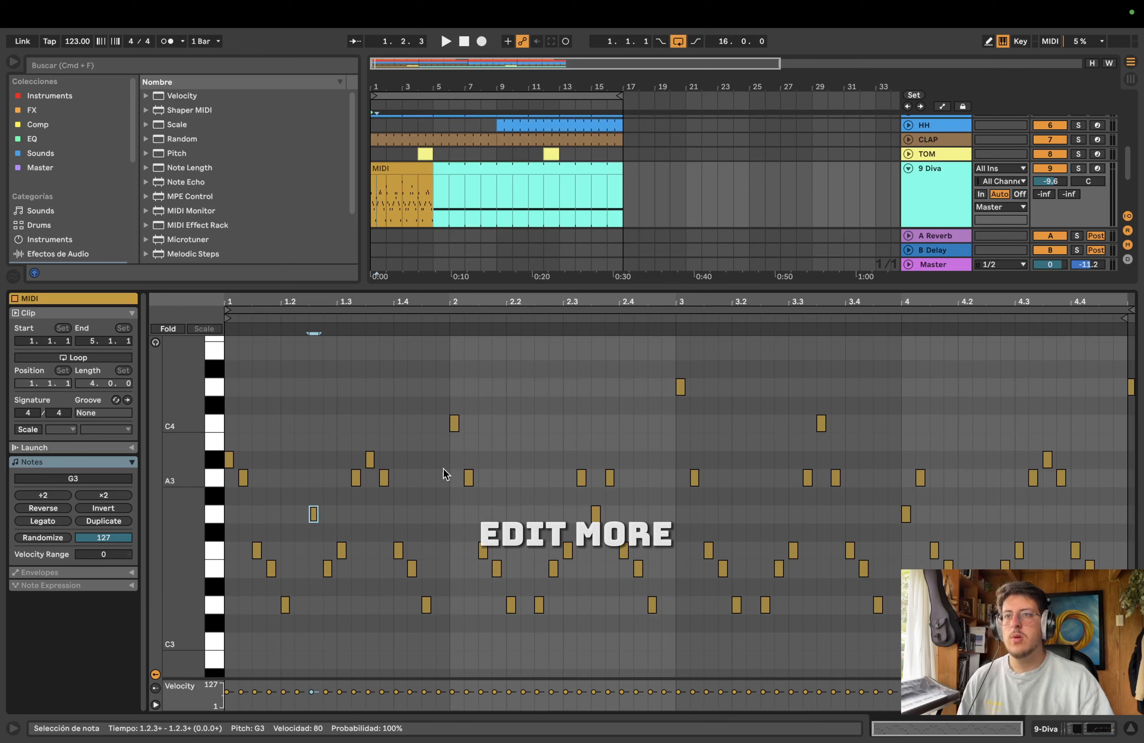
Step: Delete the E3 note on the fourth sixteenth of all four bars, auditioning the melody in between
left_click(501, 577)
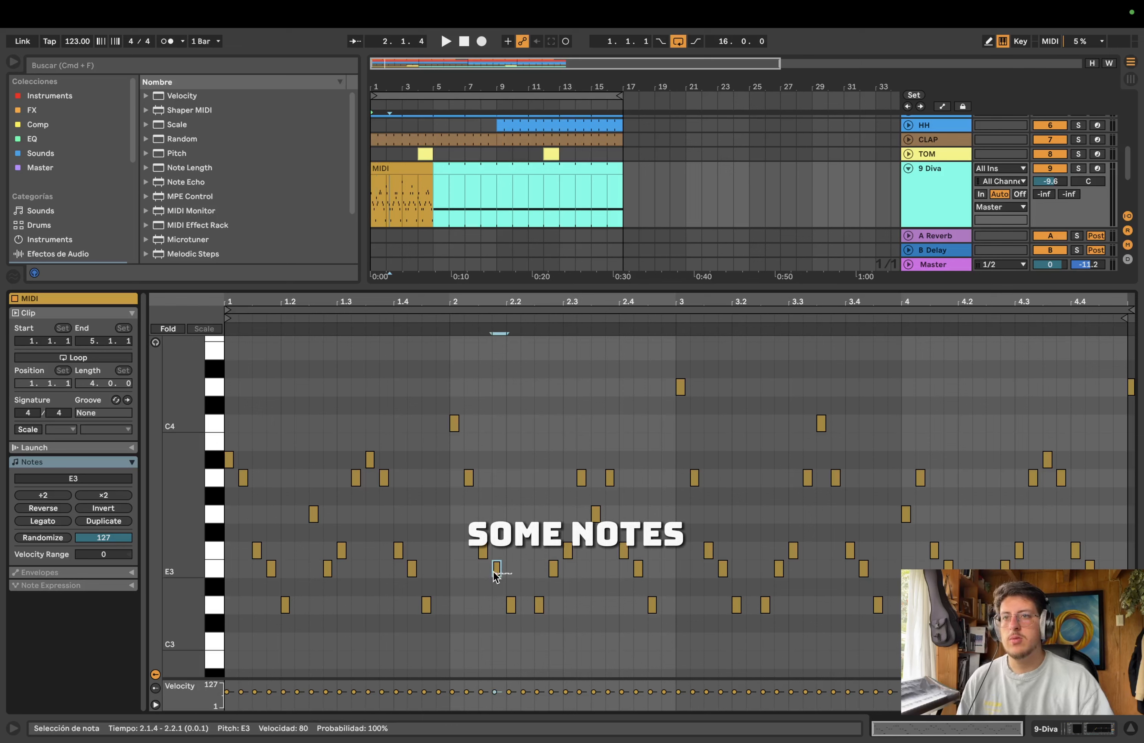
double_click(271, 569)
key("space")
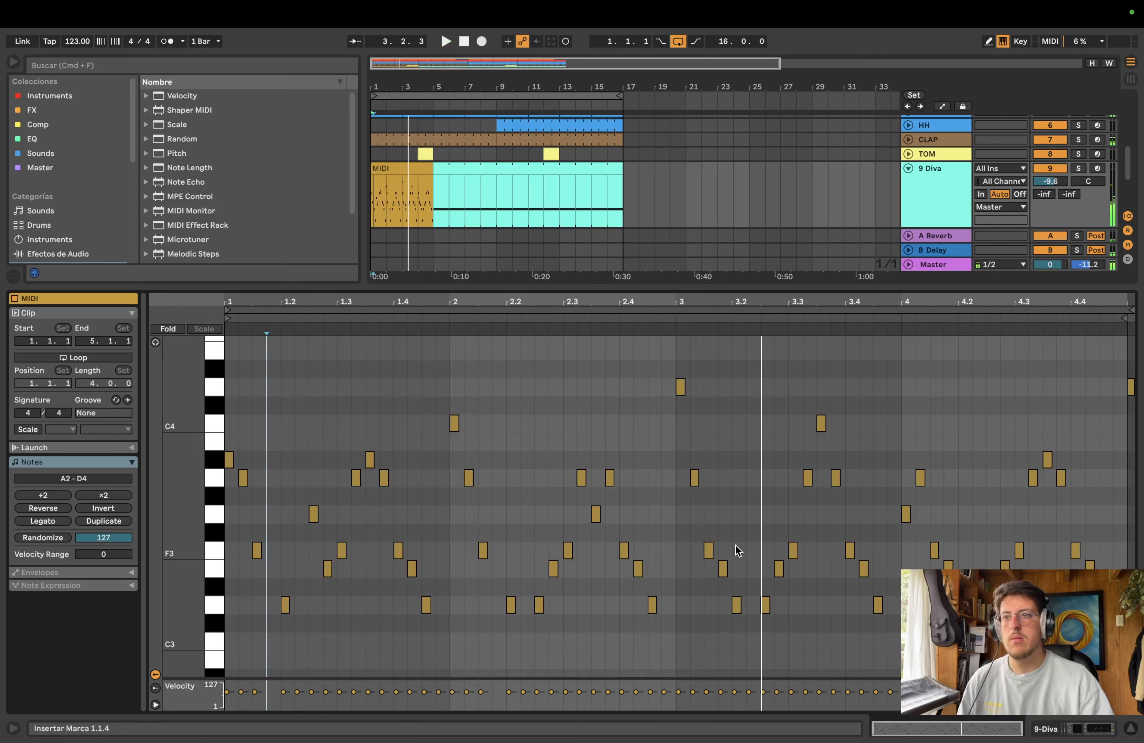
key("space")
left_click(723, 568)
key("Delete")
left_click(945, 566)
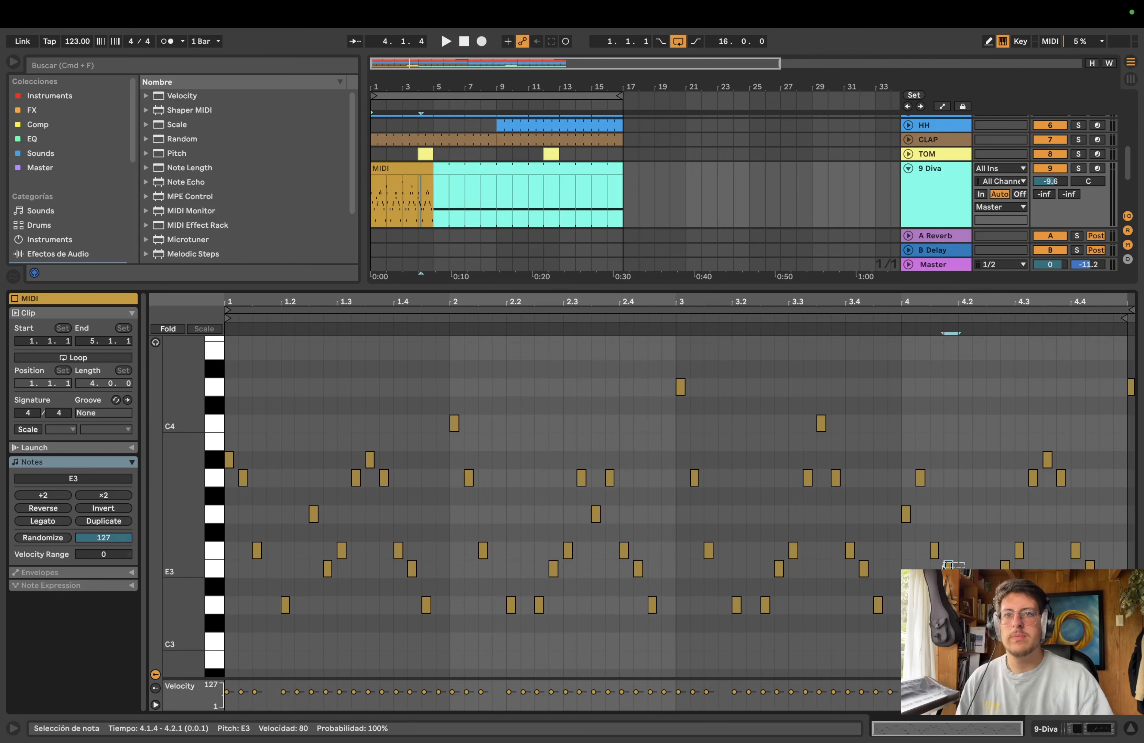
key("Delete")
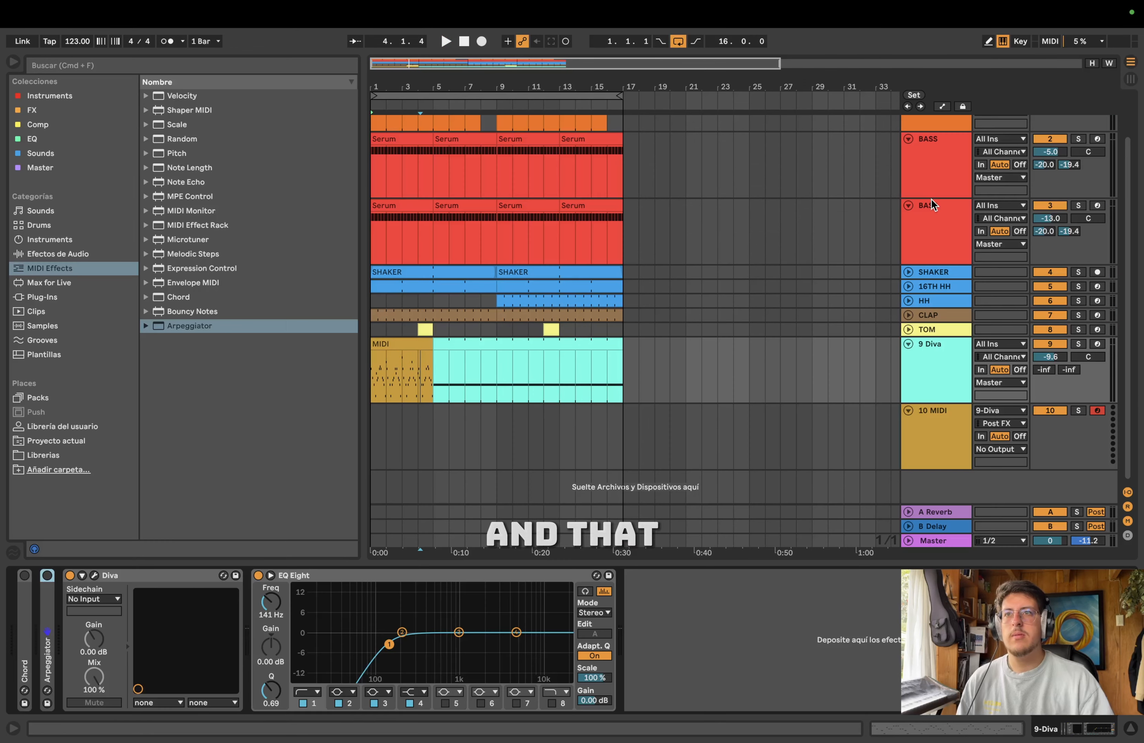
Step: Duplicate the edited MIDI clip three times on the Diva track to fill the arrangement up to bar 17
left_click(397, 342)
key("super+d")
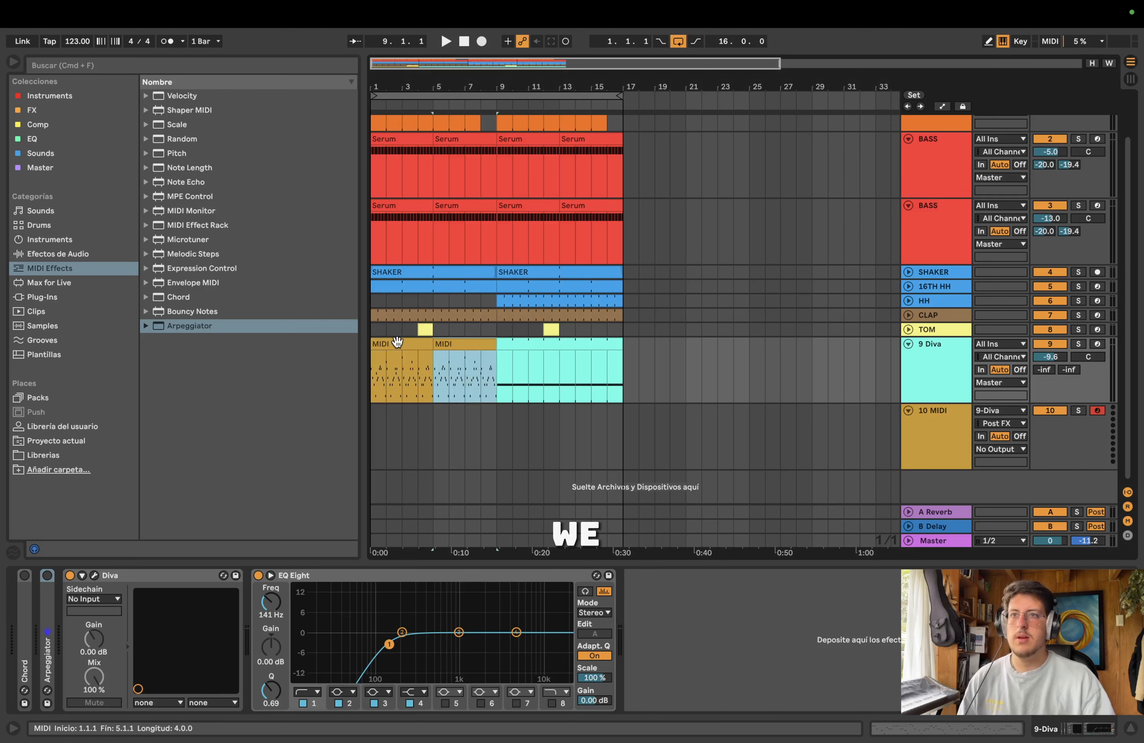
key("super+d")
key("super+d")
scroll(468, 380, "up", 2)
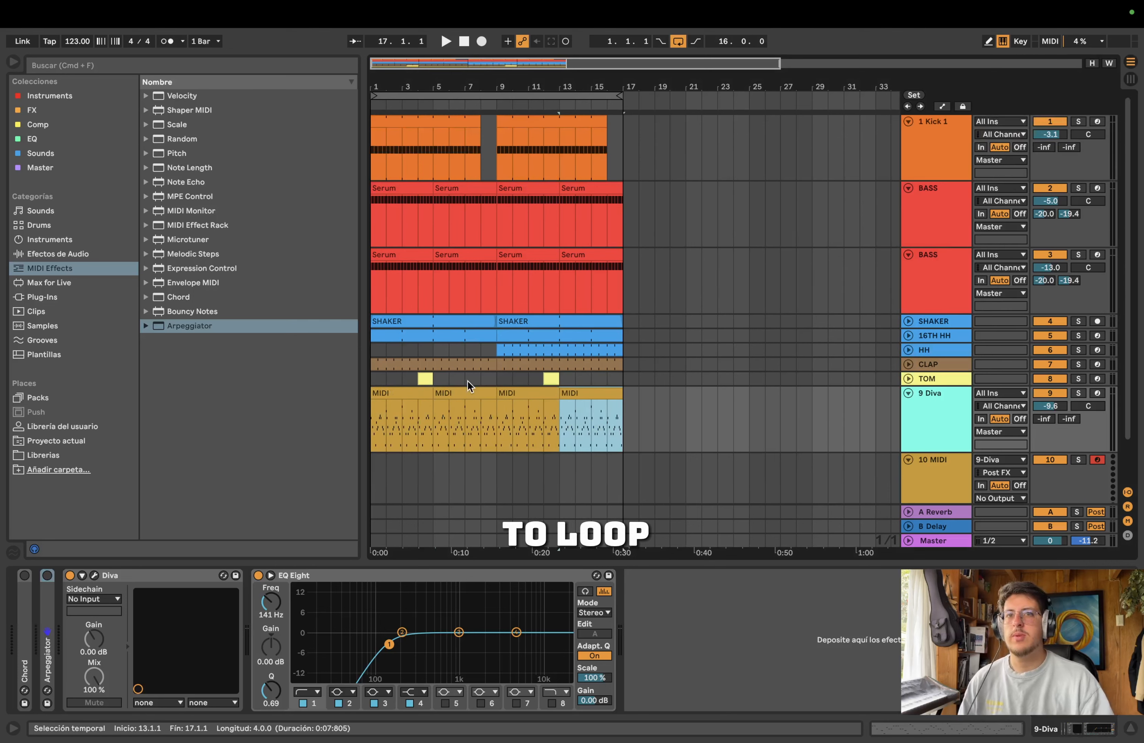
scroll(439, 360, "up", 5)
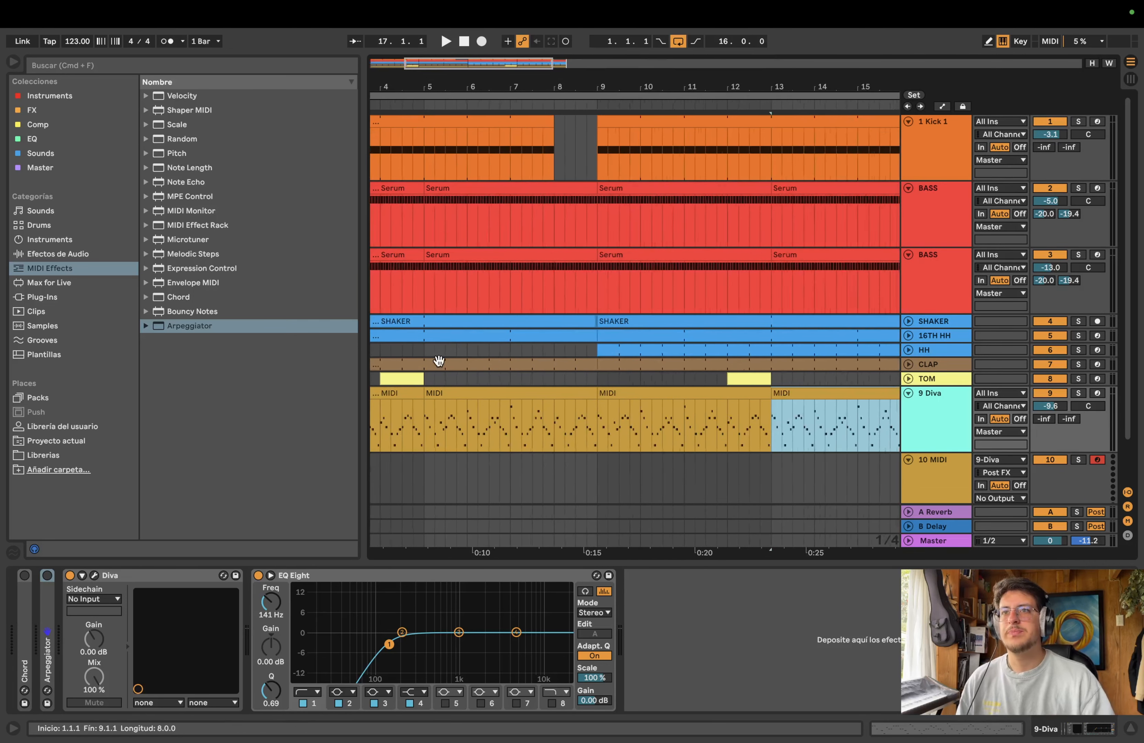
scroll(439, 360, "down", 4)
scroll(439, 361, "down", 3)
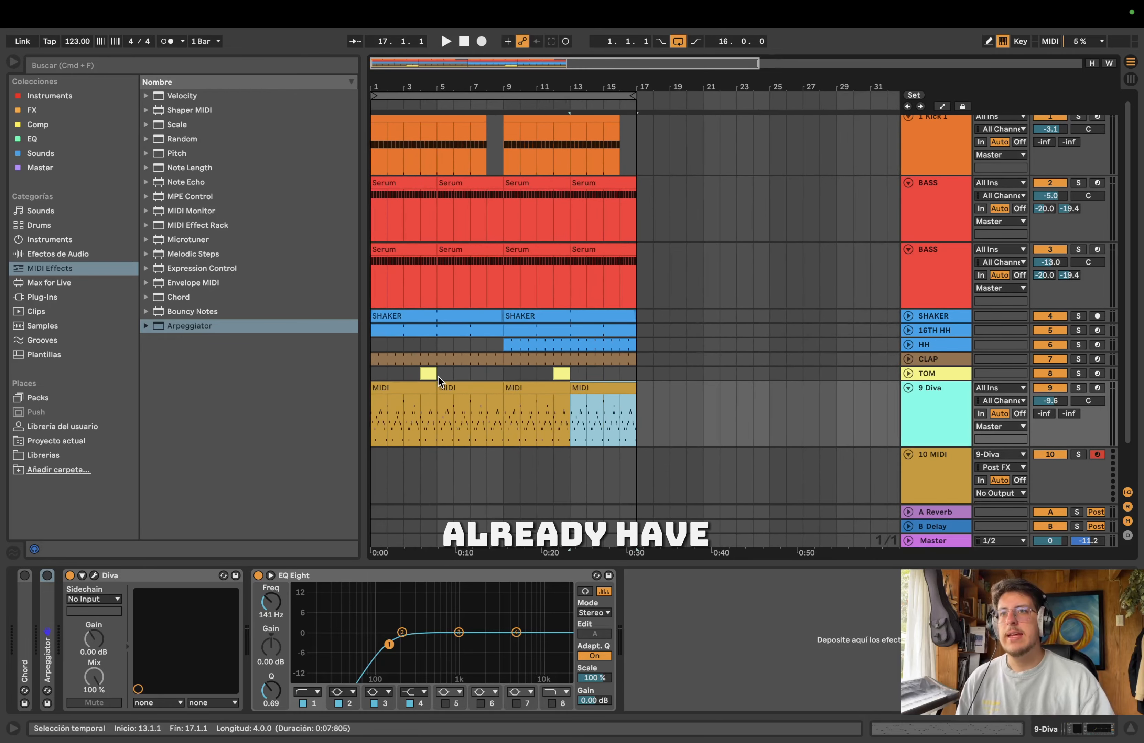
Step: Play the arrangement from bar 8 to hear the Diva melody with the whole track
left_click(485, 376)
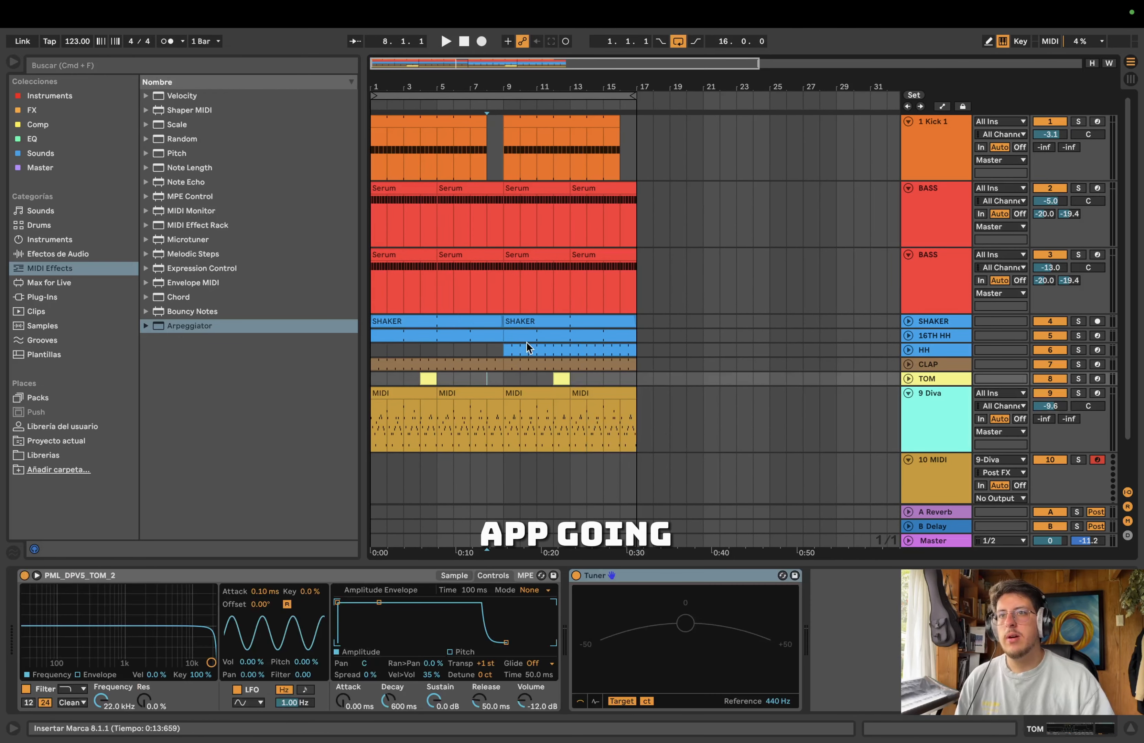
key("space")
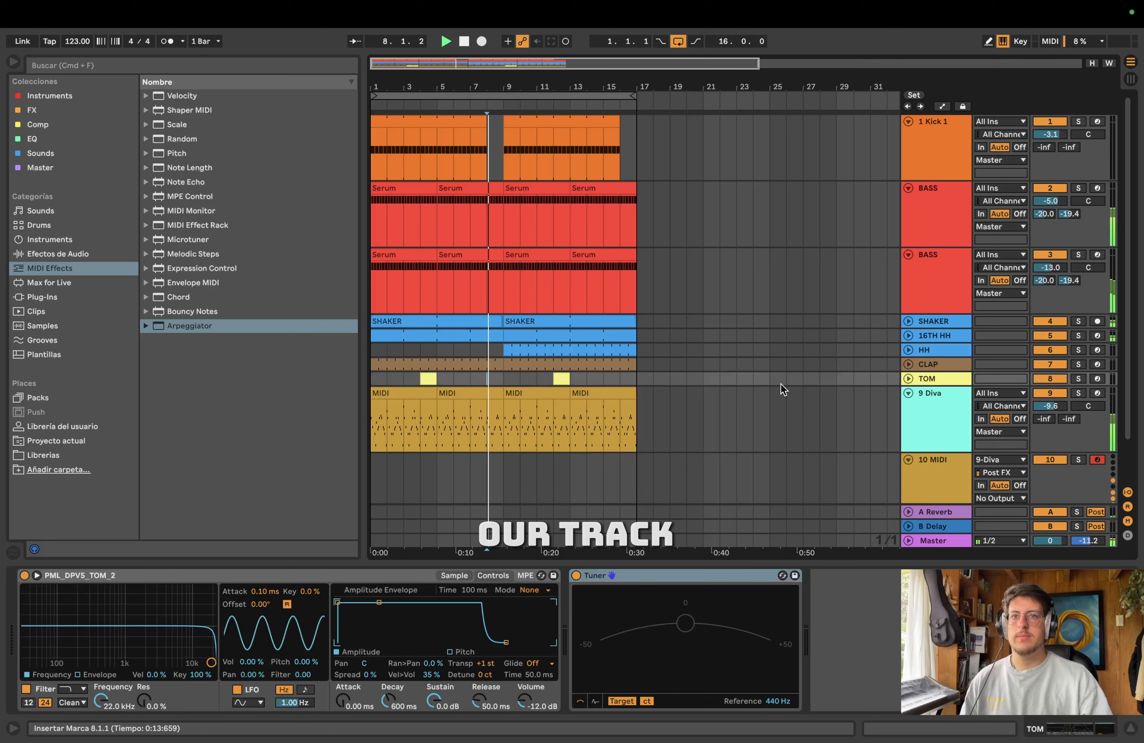
Step: Unfold and switch on the Diva track's Arpeggiator, and look through its available styles, keeping DownUp
left_click(935, 403)
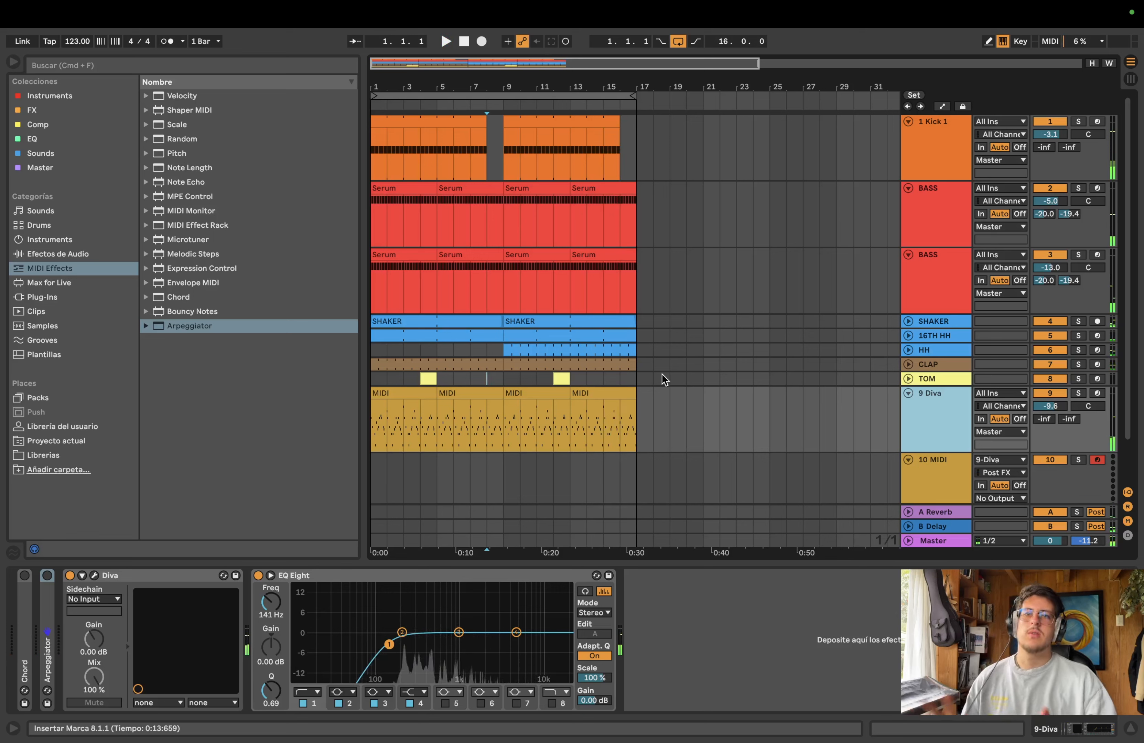
double_click(47, 620)
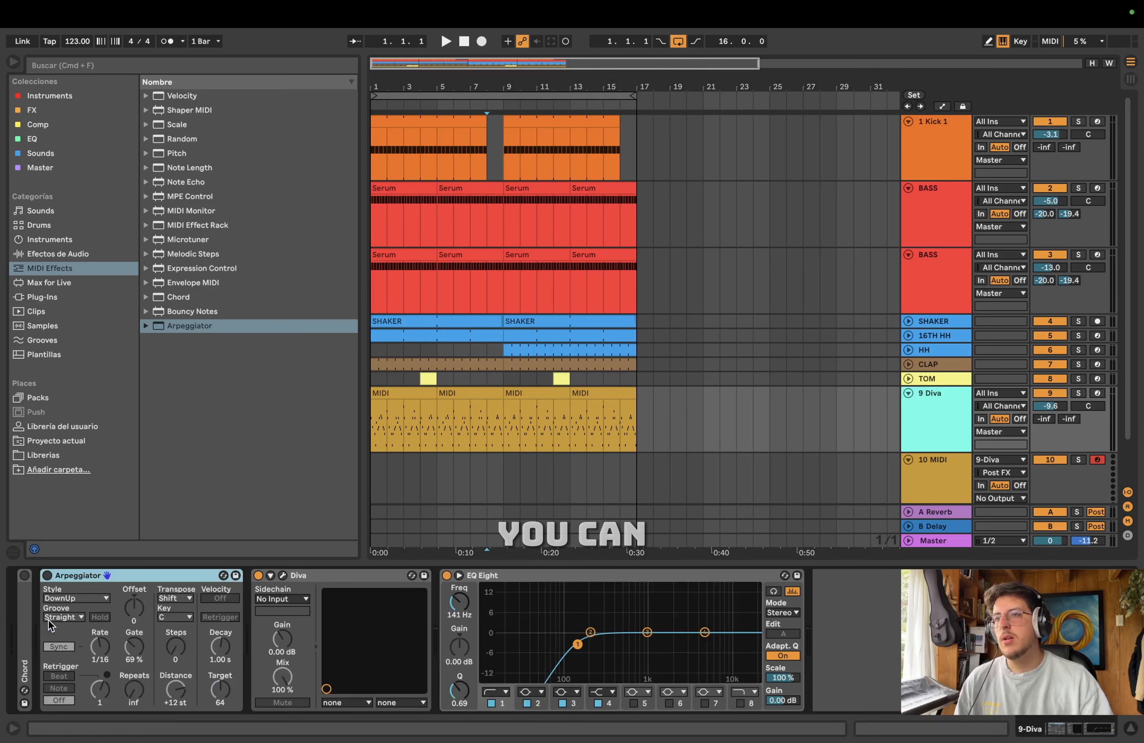
left_click(78, 598)
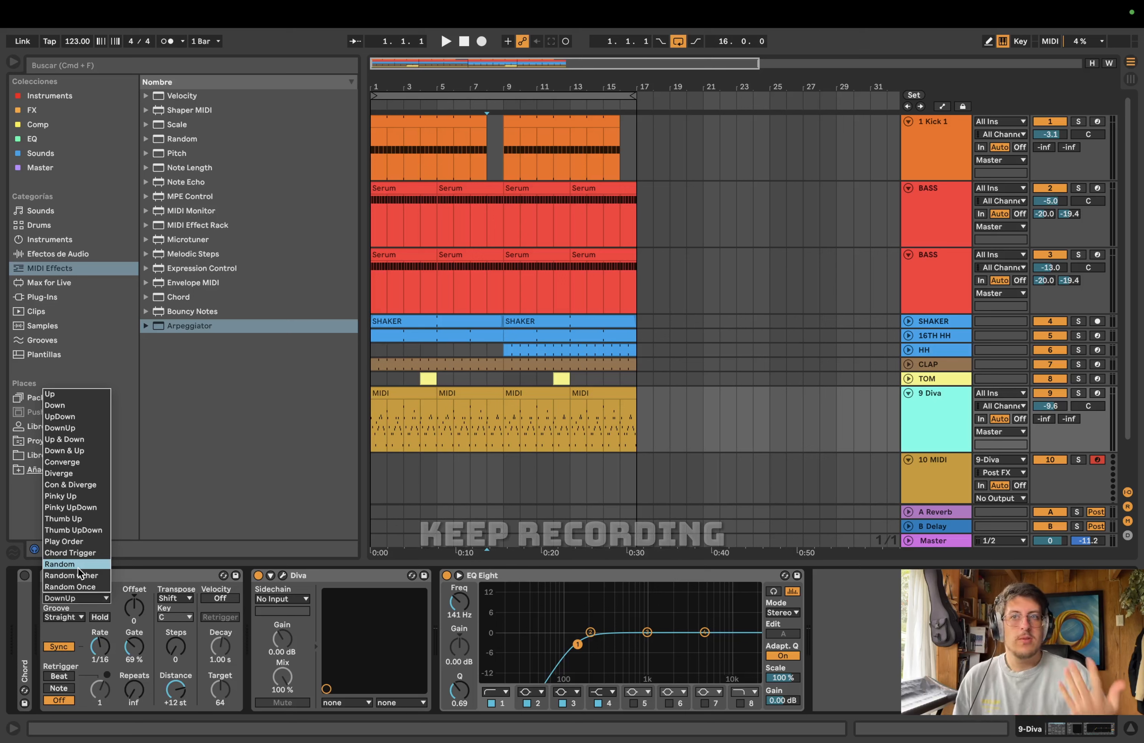
left_click(150, 583)
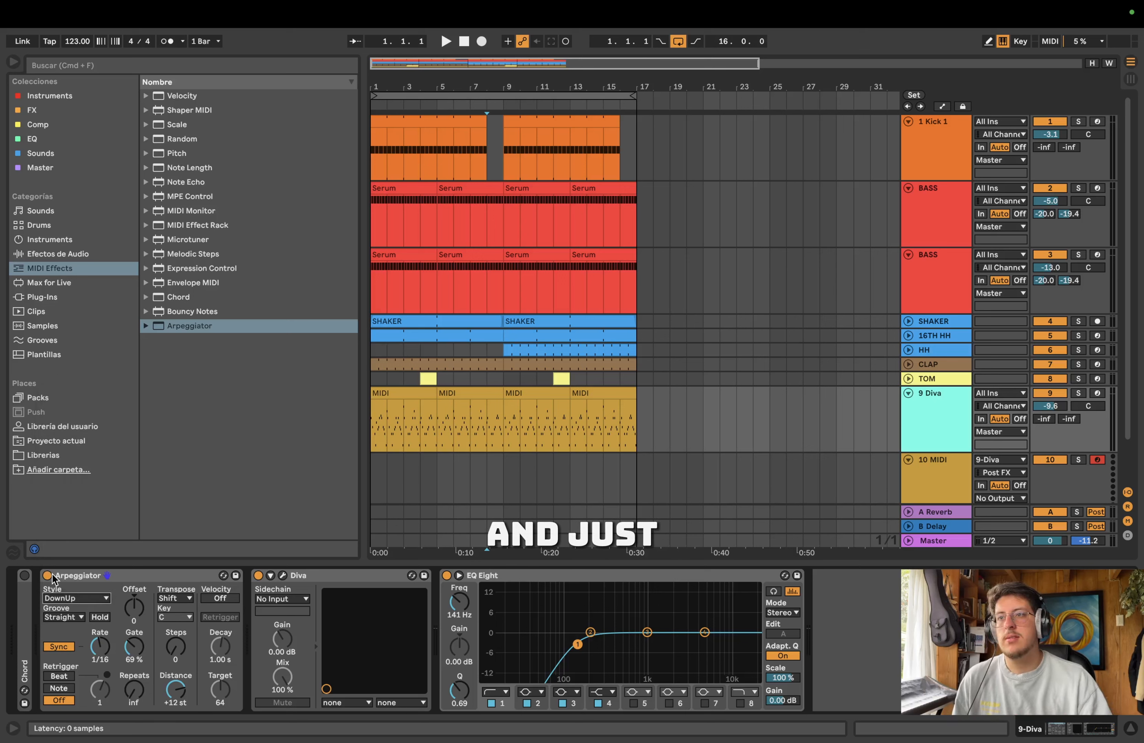